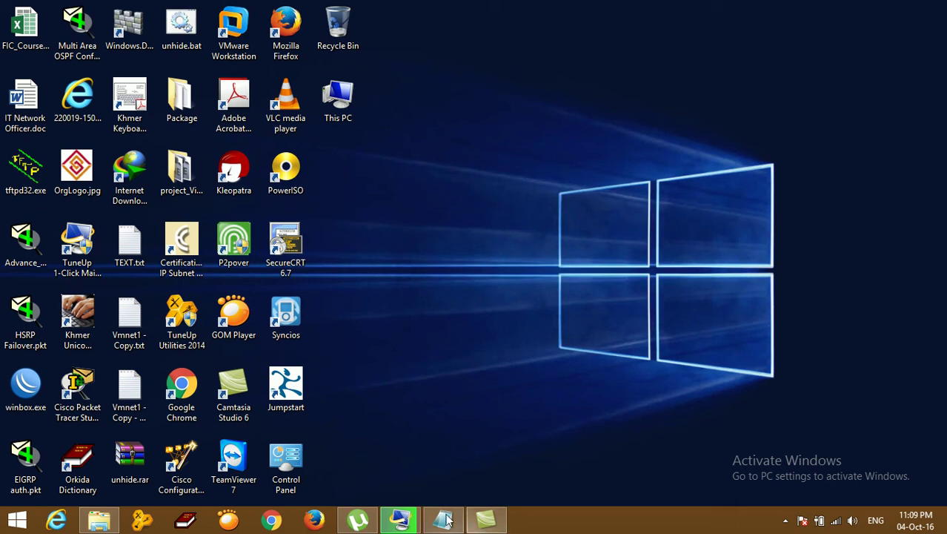
Bring up the TEXT.txt notes listing 'Install GNS3' and 'Add Cisco ASA to GNS3'
{"action": "left_click", "coordinate": [442, 519]}
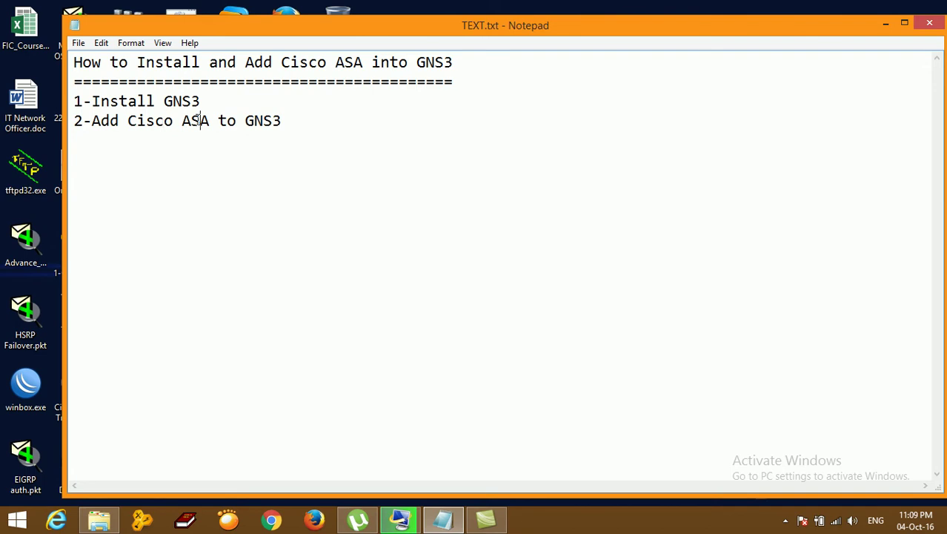
{"action": "left_click", "coordinate": [300, 116]}
Run GNS3-1.3.2-all-in-one.exe from the Package folder as administrator
{"action": "left_click", "coordinate": [885, 22]}
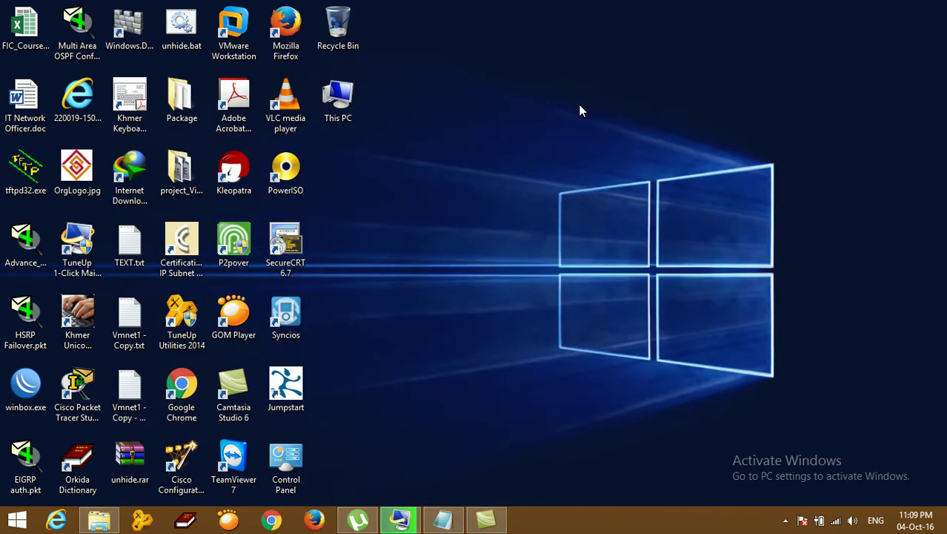
{"action": "double_click", "coordinate": [181, 97]}
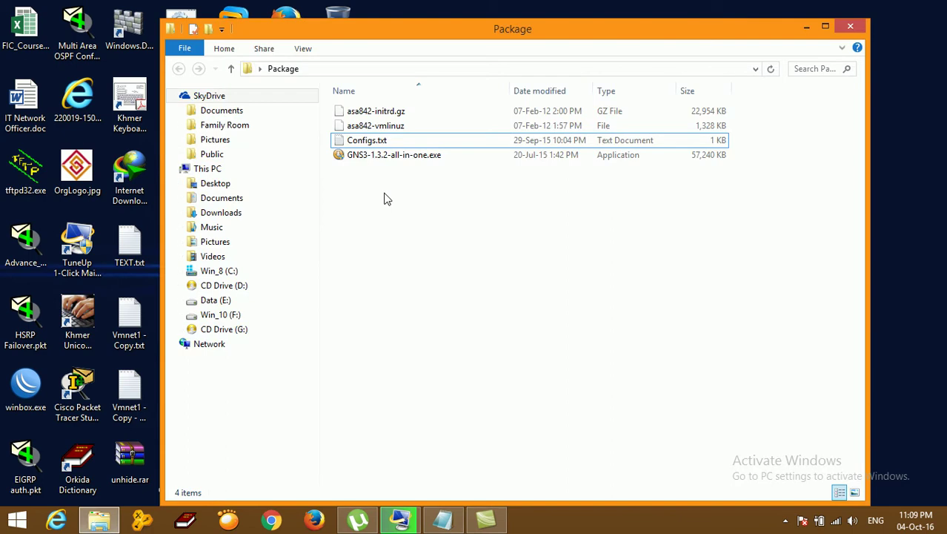
{"action": "left_click", "coordinate": [395, 164]}
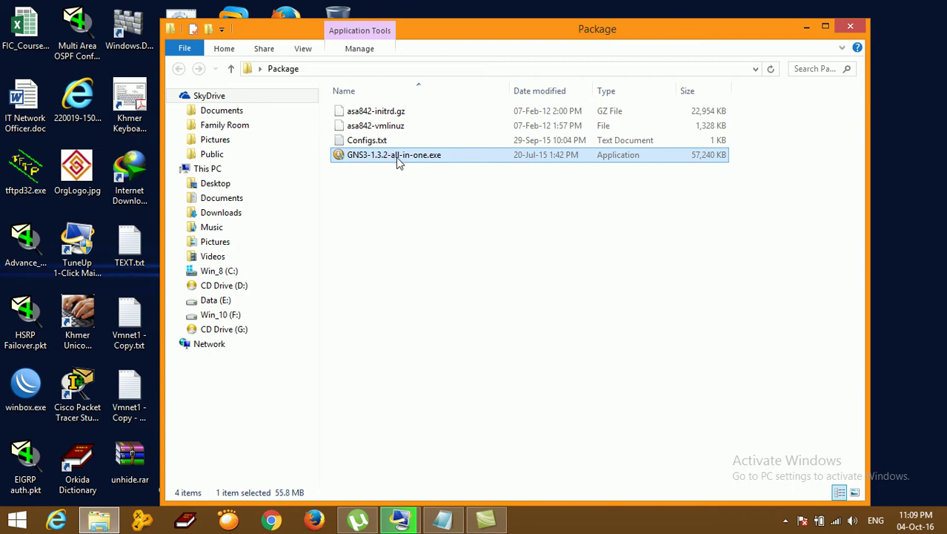
{"action": "left_click", "coordinate": [417, 176]}
{"action": "left_click", "coordinate": [393, 158]}
{"action": "right_click", "coordinate": [393, 158]}
{"action": "left_click", "coordinate": [426, 164]}
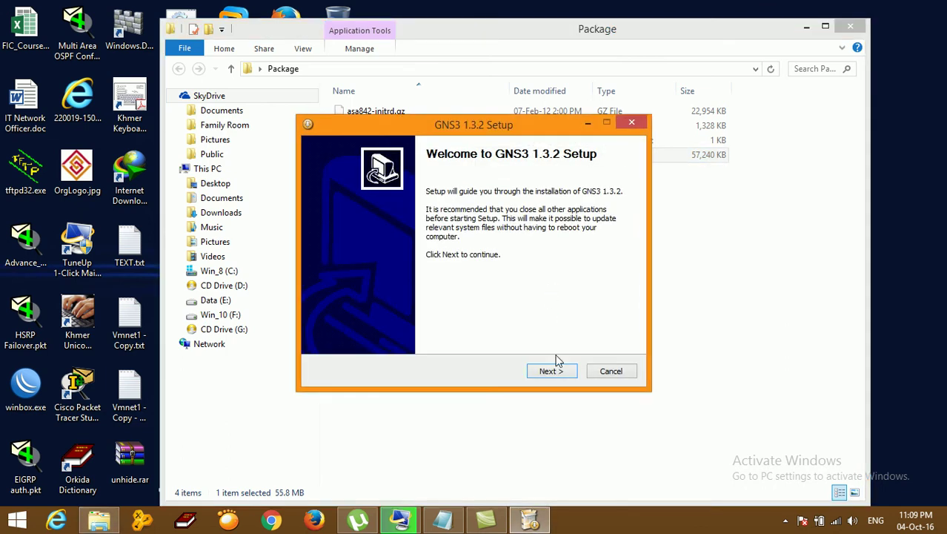
Accept the licence, keep the default Start menu folder, and exclude WinPCAP, Wireshark and SolarWinds Response
{"action": "left_click", "coordinate": [561, 372]}
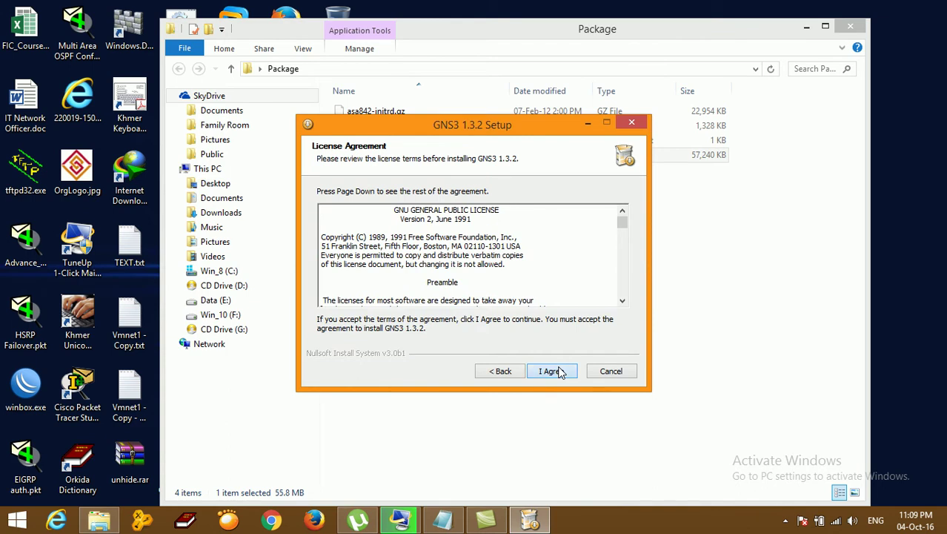
{"action": "left_click", "coordinate": [552, 372]}
{"action": "left_click", "coordinate": [561, 372]}
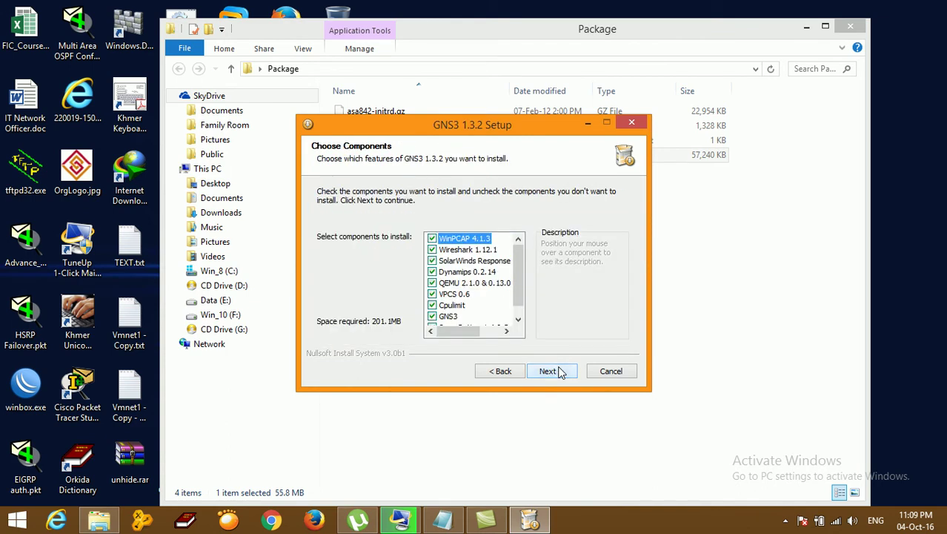
{"action": "left_click", "coordinate": [432, 238]}
{"action": "left_click", "coordinate": [432, 249]}
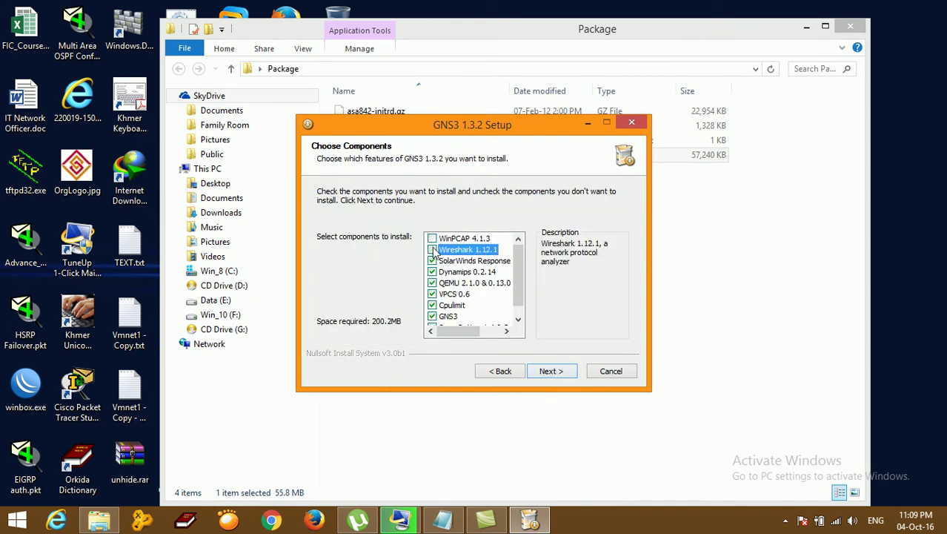
{"action": "left_click", "coordinate": [433, 261]}
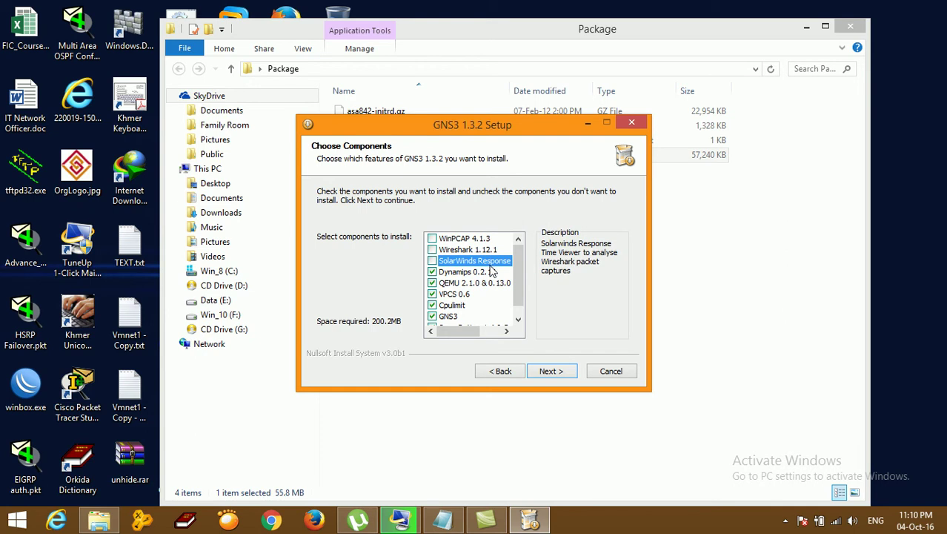
{"action": "left_click", "coordinate": [564, 374]}
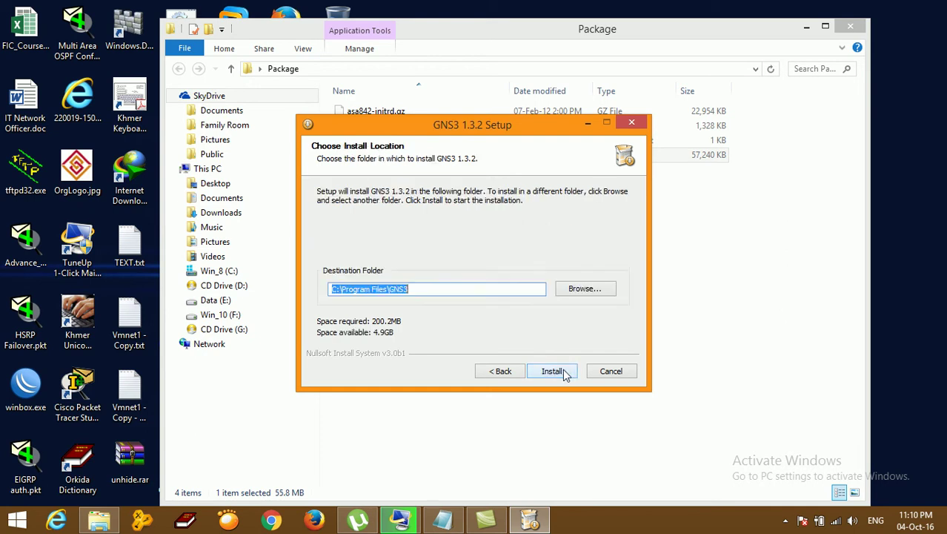
Install GNS3 into C:\Program Files\GNS3 and wait until it reports completion
{"action": "left_click", "coordinate": [565, 374]}
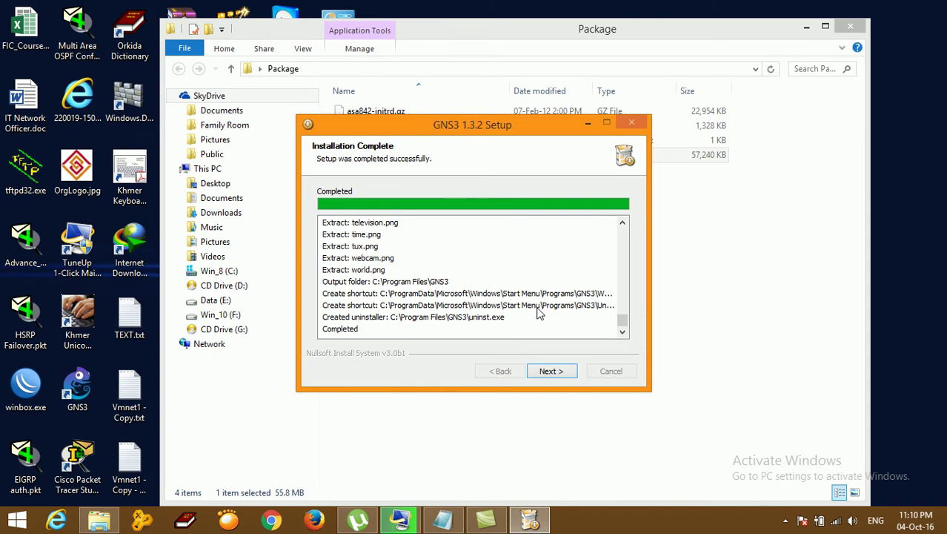
Decline the Solarwinds Standard Toolset offer and finish setup with Start GNS3 unchecked
{"action": "left_click", "coordinate": [552, 370]}
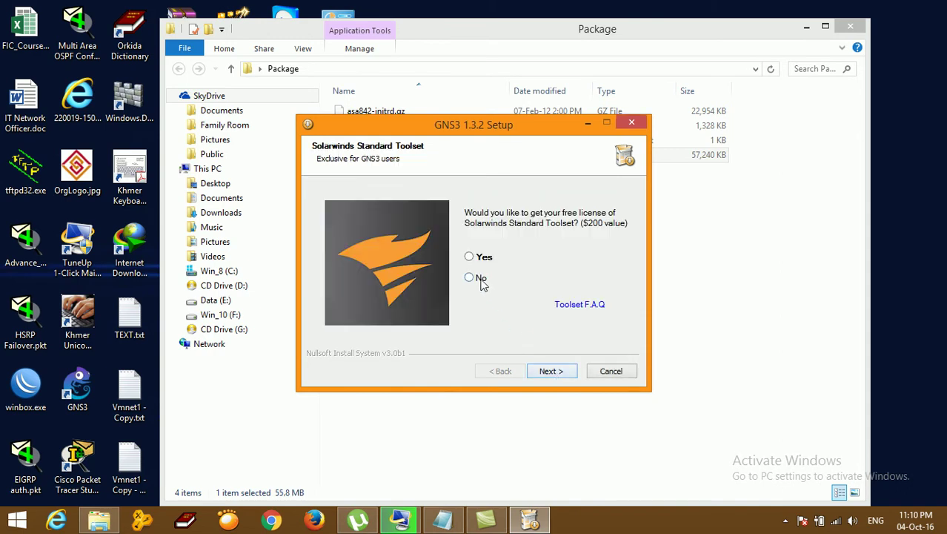
{"action": "left_click", "coordinate": [480, 279]}
{"action": "left_click", "coordinate": [552, 370]}
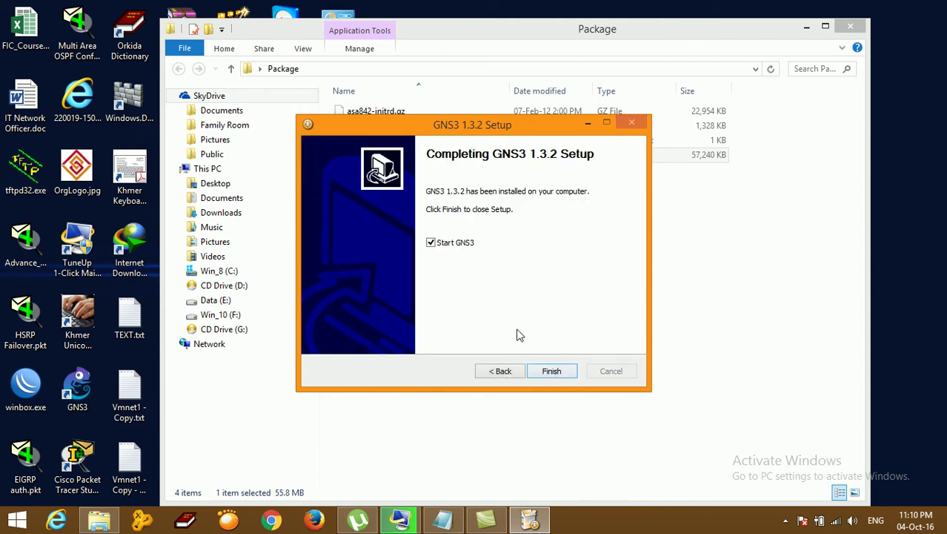
{"action": "left_click", "coordinate": [467, 251]}
{"action": "left_click", "coordinate": [556, 371]}
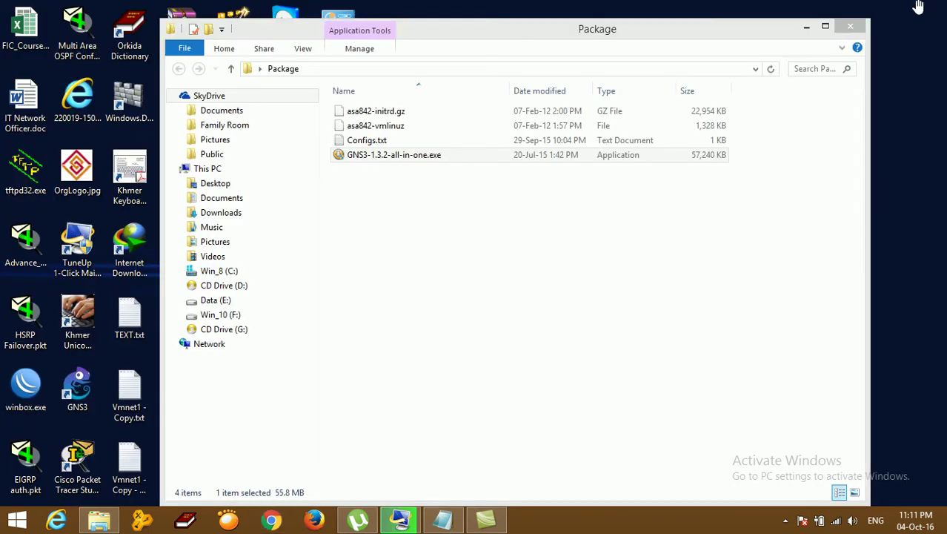
Minimize the Package folder, select the GNS3 desktop shortcut, and briefly review the TEXT.txt notes
{"action": "left_click", "coordinate": [807, 29]}
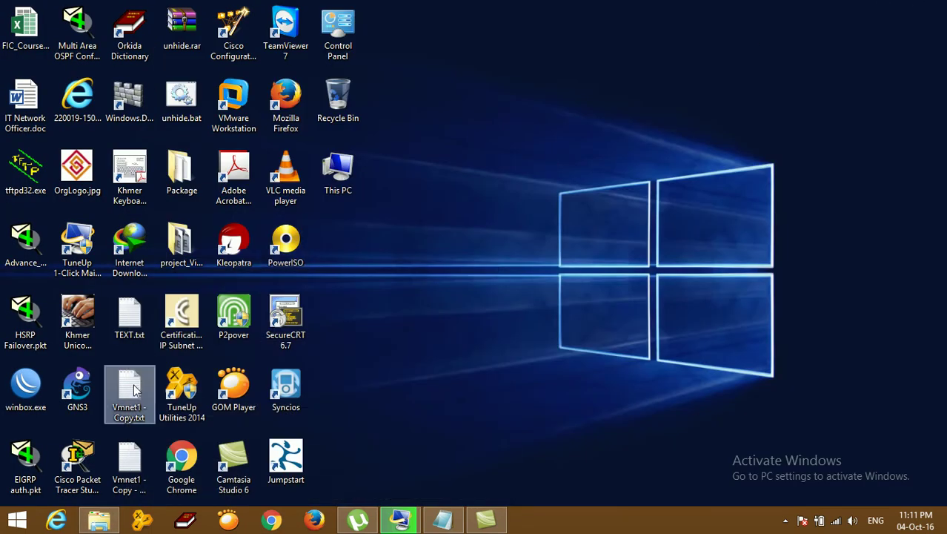
{"action": "left_click", "coordinate": [87, 390]}
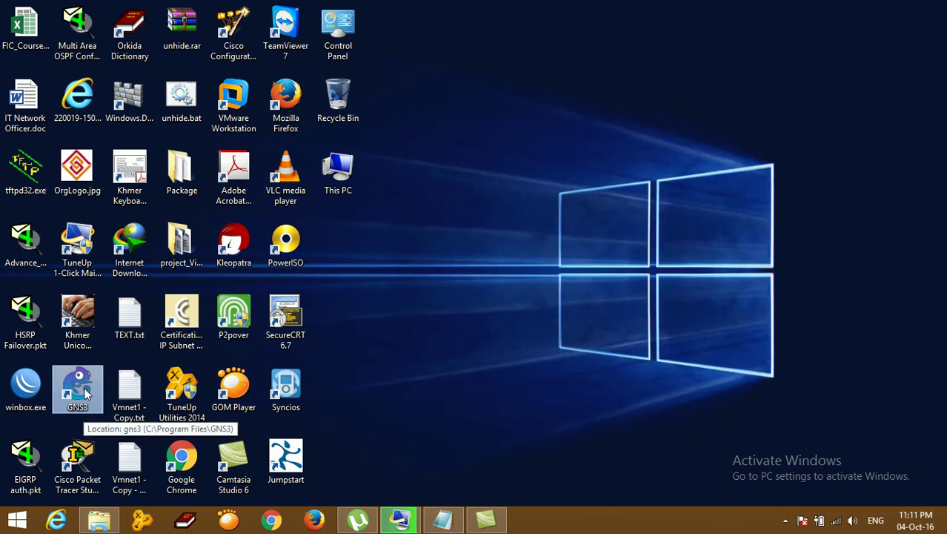
{"action": "left_click", "coordinate": [459, 519]}
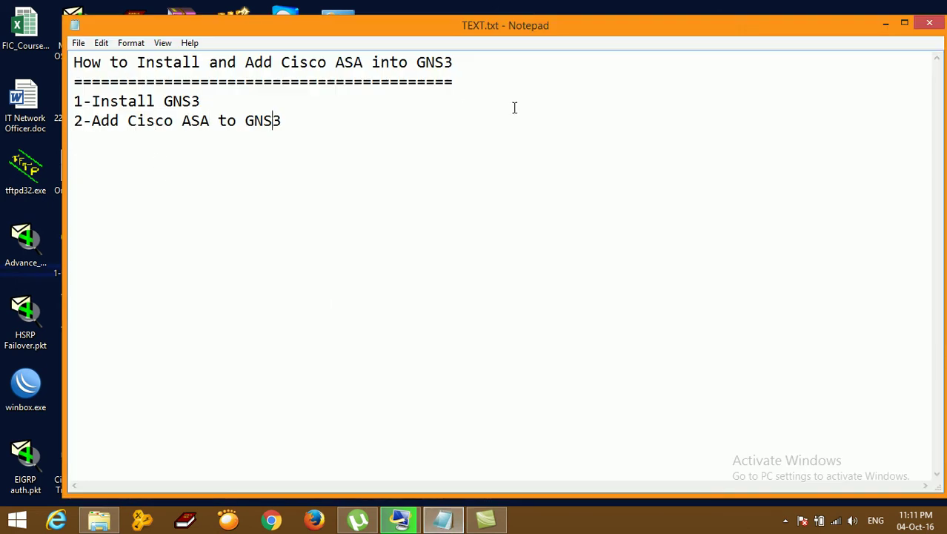
{"action": "left_click", "coordinate": [885, 25]}
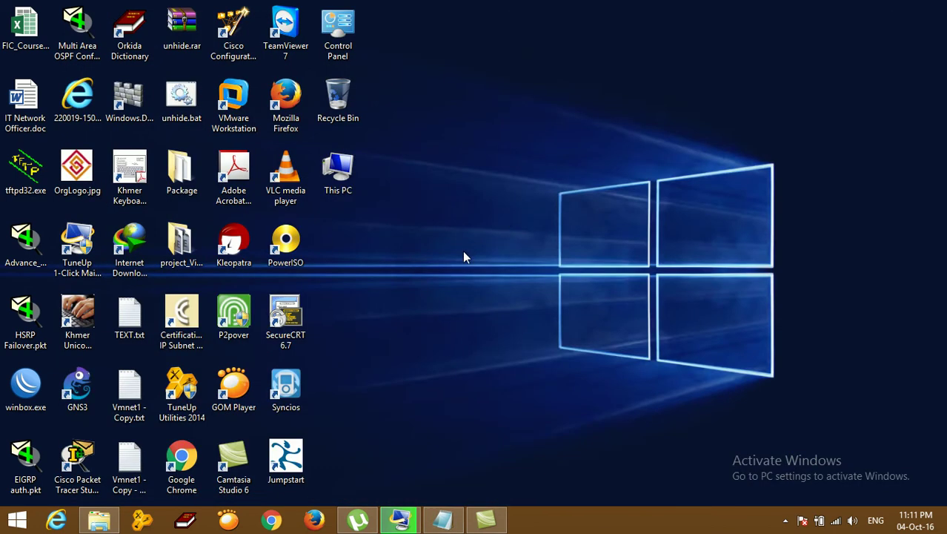
Launch GNS3 as administrator and cancel the New project dialog
{"action": "right_click", "coordinate": [72, 399]}
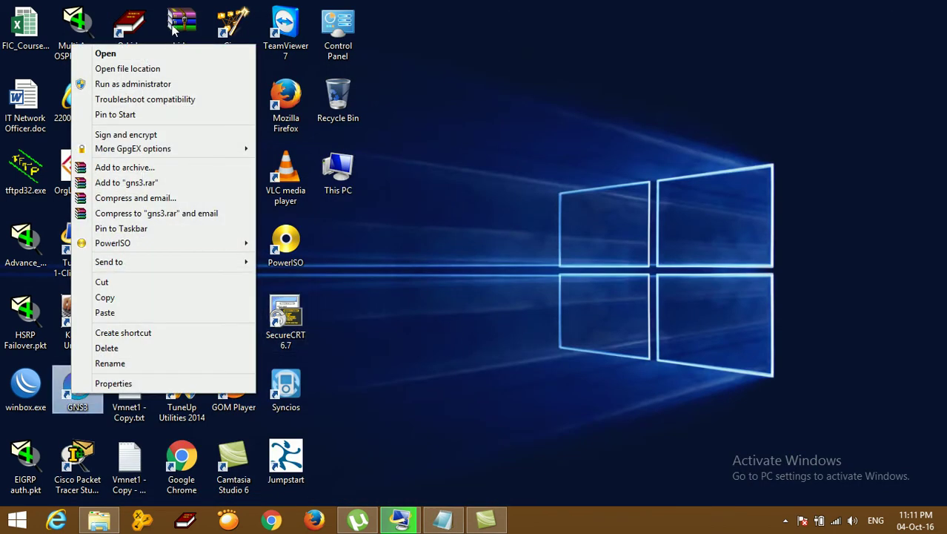
{"action": "left_click", "coordinate": [171, 88]}
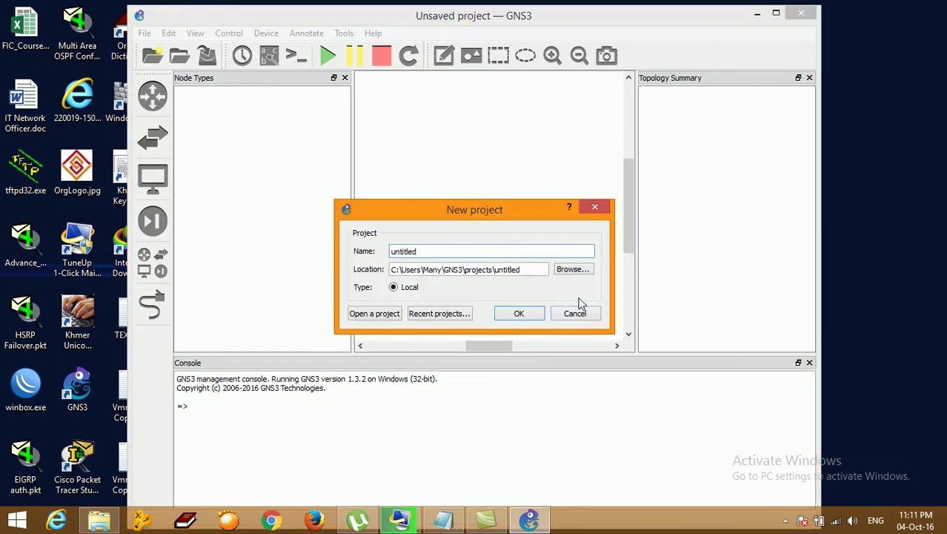
{"action": "left_click", "coordinate": [575, 312]}
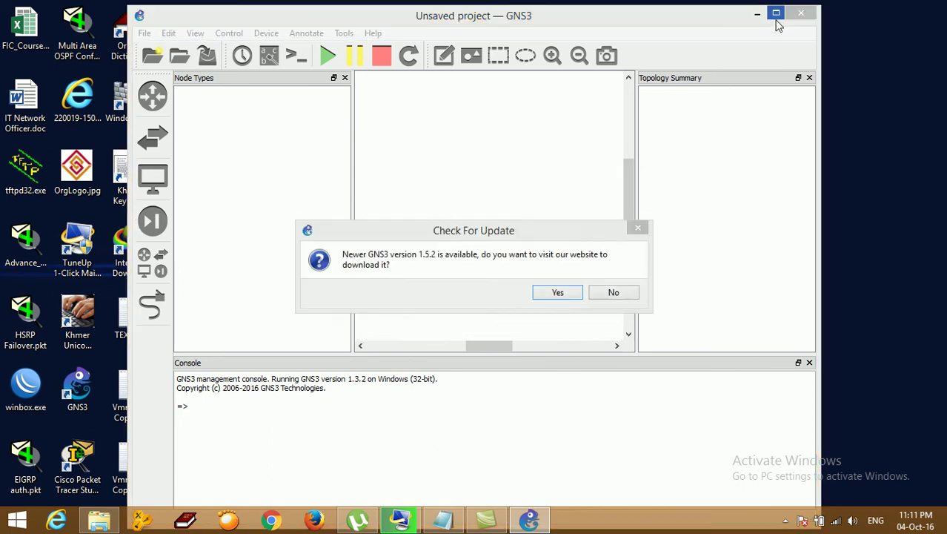
Decline the 1.5.2 update, maximize GNS3, browse device categories, then open Edit > Preferences
{"action": "left_click", "coordinate": [599, 294]}
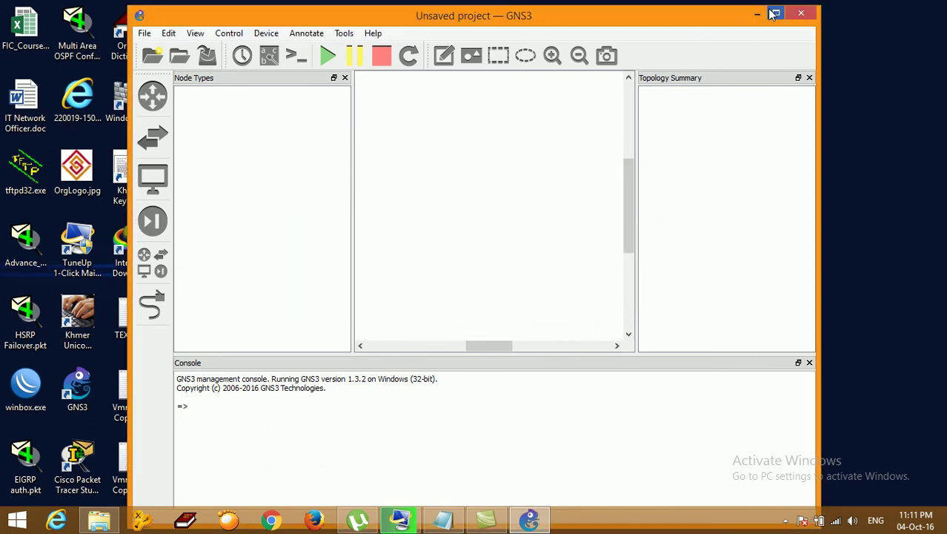
{"action": "left_click", "coordinate": [776, 14]}
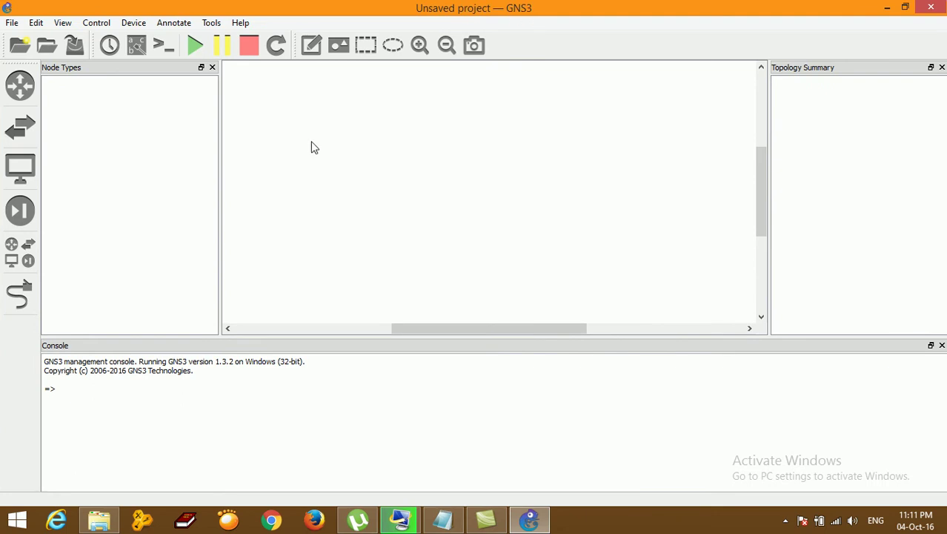
{"action": "left_click", "coordinate": [30, 262]}
{"action": "left_click", "coordinate": [20, 210]}
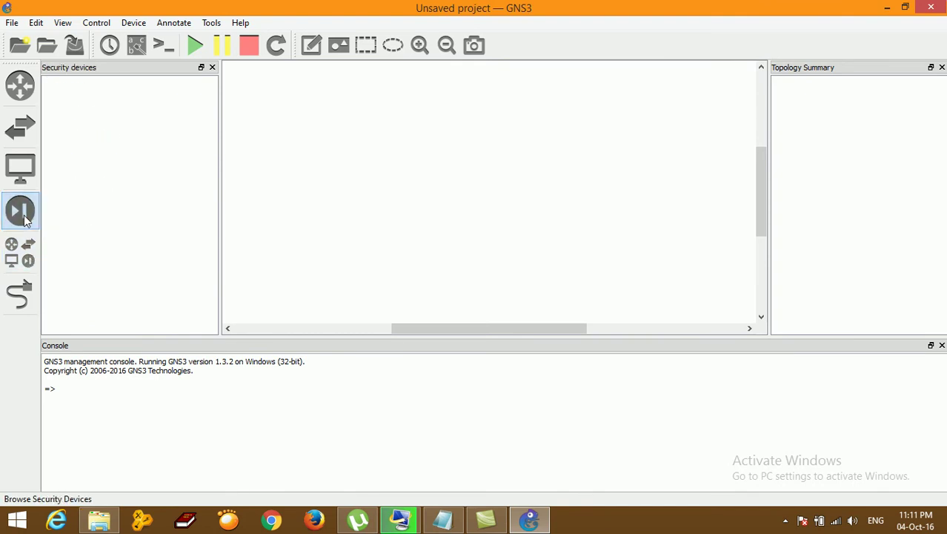
{"action": "left_click", "coordinate": [20, 166]}
{"action": "left_click", "coordinate": [26, 140]}
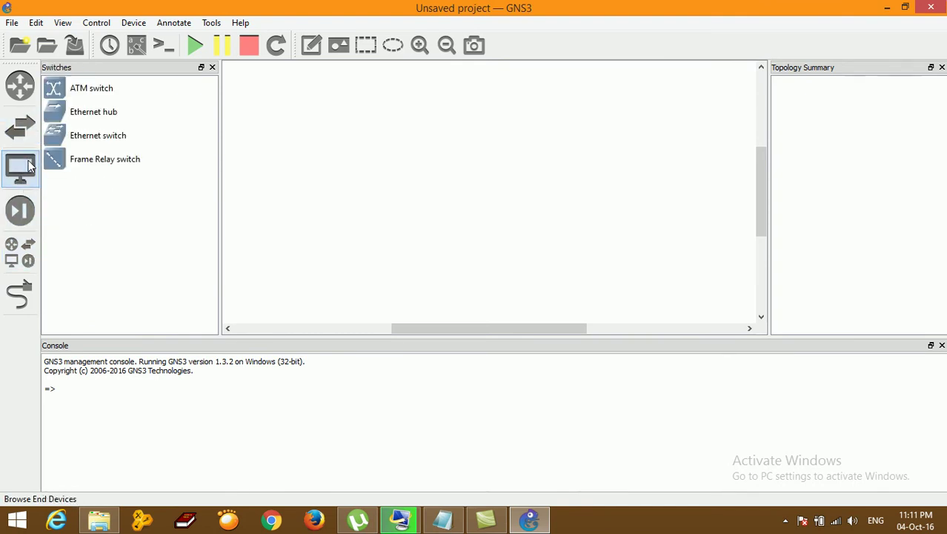
{"action": "left_click", "coordinate": [22, 169]}
{"action": "left_click", "coordinate": [28, 213]}
{"action": "left_click", "coordinate": [29, 256]}
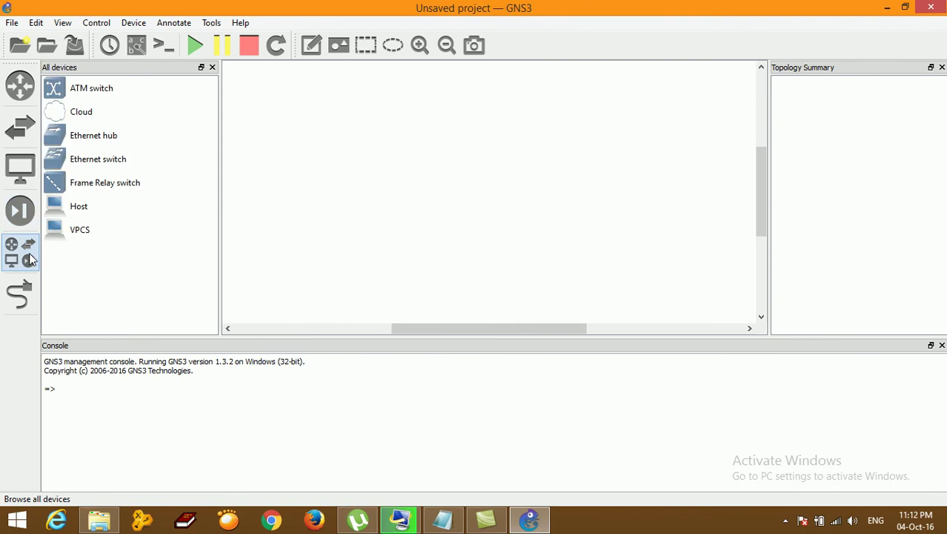
{"action": "left_click", "coordinate": [27, 209]}
{"action": "left_click", "coordinate": [36, 22]}
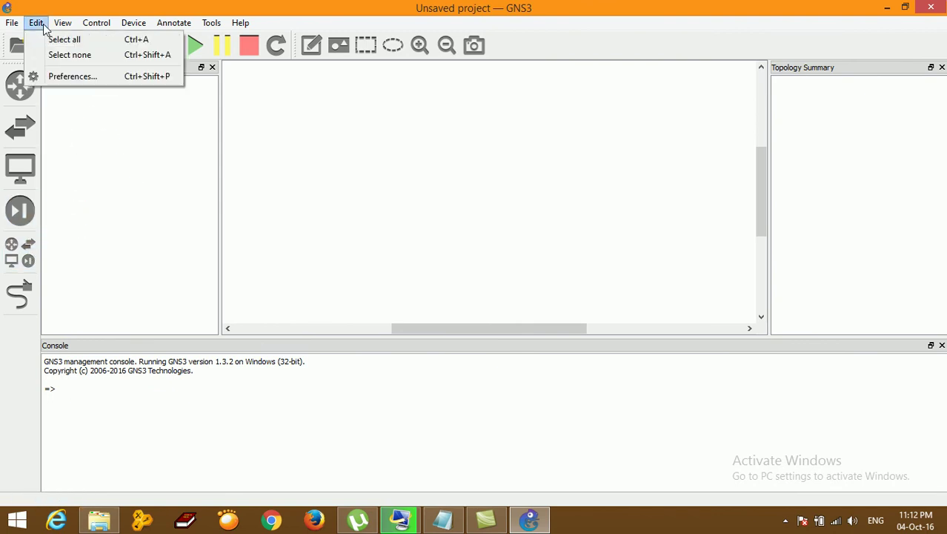
Review the Local server tab under Server preferences and apply it
{"action": "left_click", "coordinate": [59, 77]}
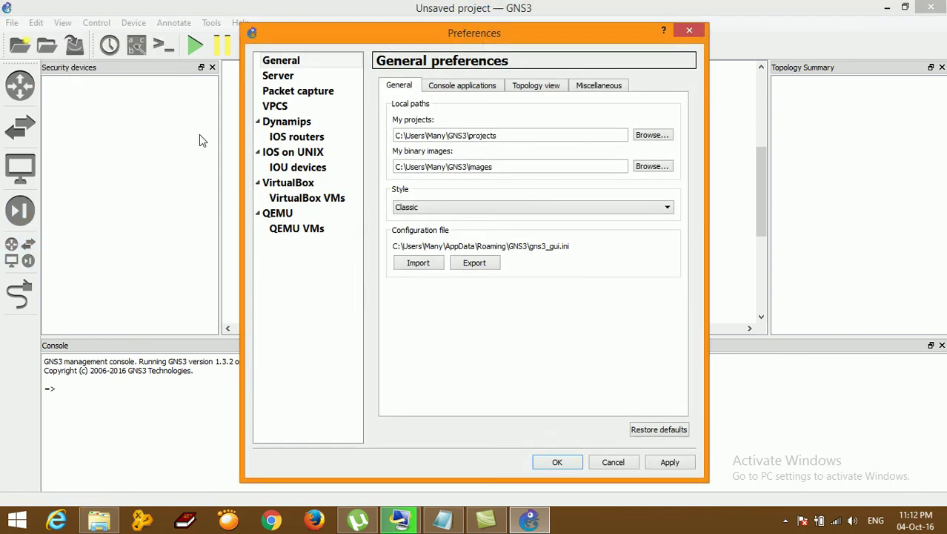
{"action": "left_click", "coordinate": [284, 78]}
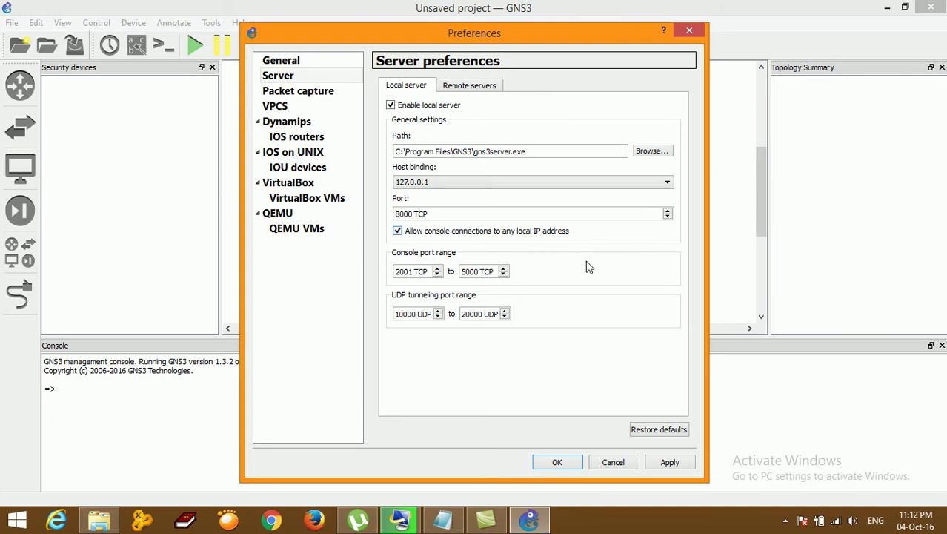
{"action": "left_click", "coordinate": [669, 462]}
Create a QEMU VM template of type ASA 8.4(2), named ASA, with 1024 MB RAM
{"action": "left_click", "coordinate": [303, 235]}
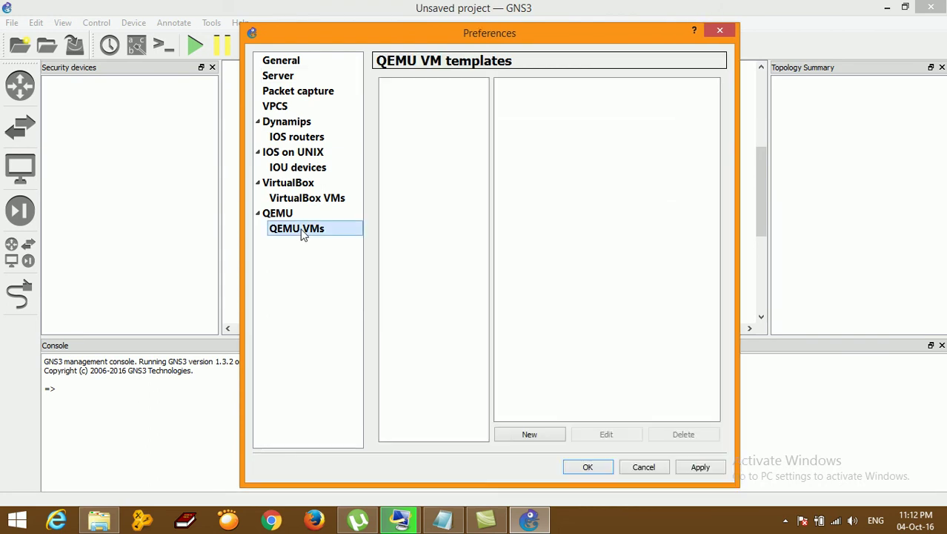
{"action": "left_click", "coordinate": [527, 435]}
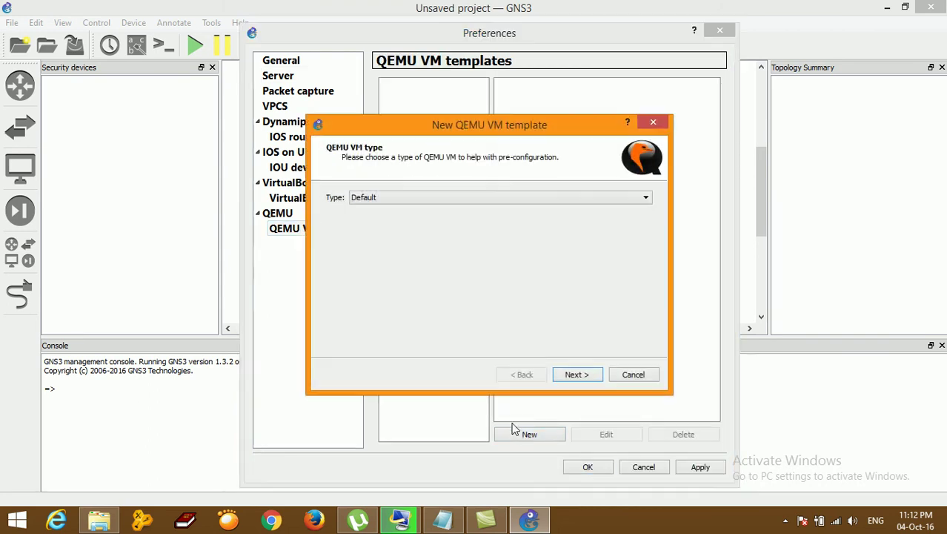
{"action": "left_click", "coordinate": [401, 198]}
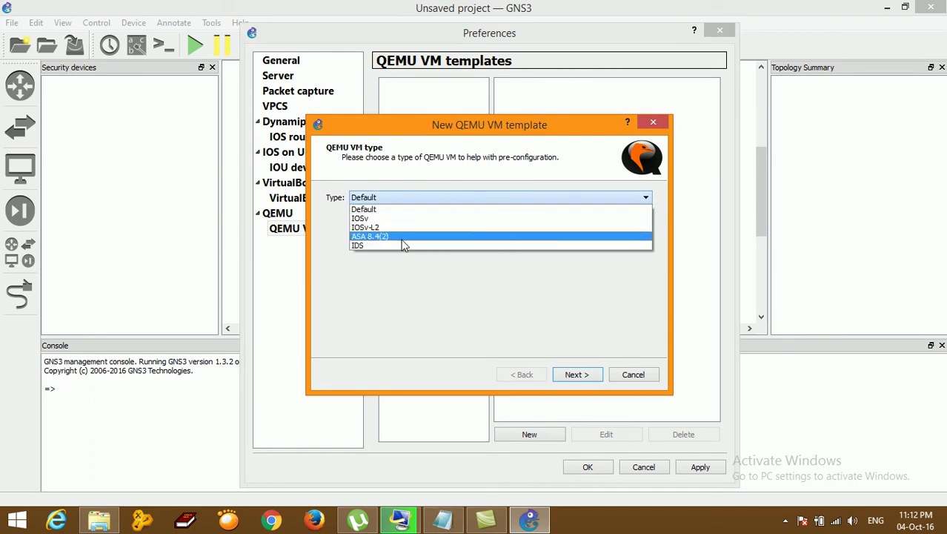
{"action": "left_click", "coordinate": [404, 237]}
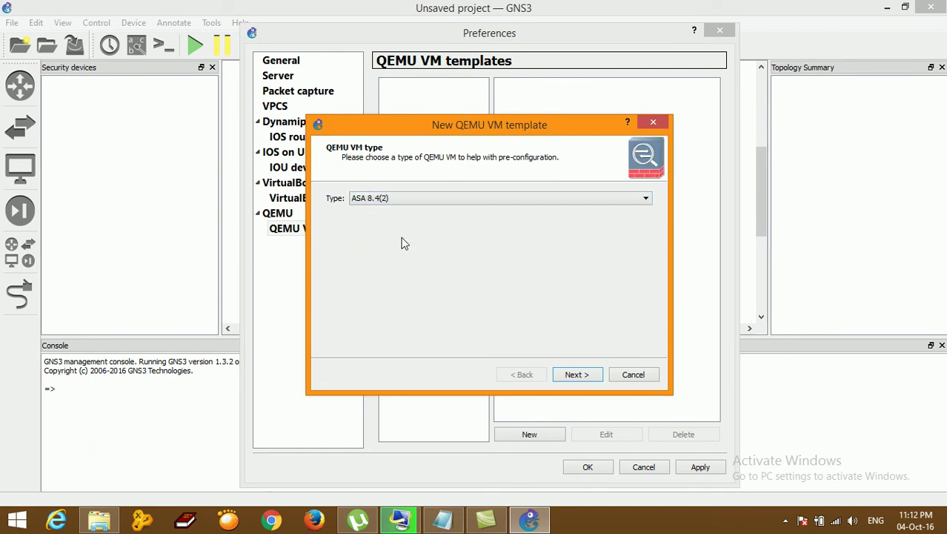
{"action": "left_click", "coordinate": [578, 375]}
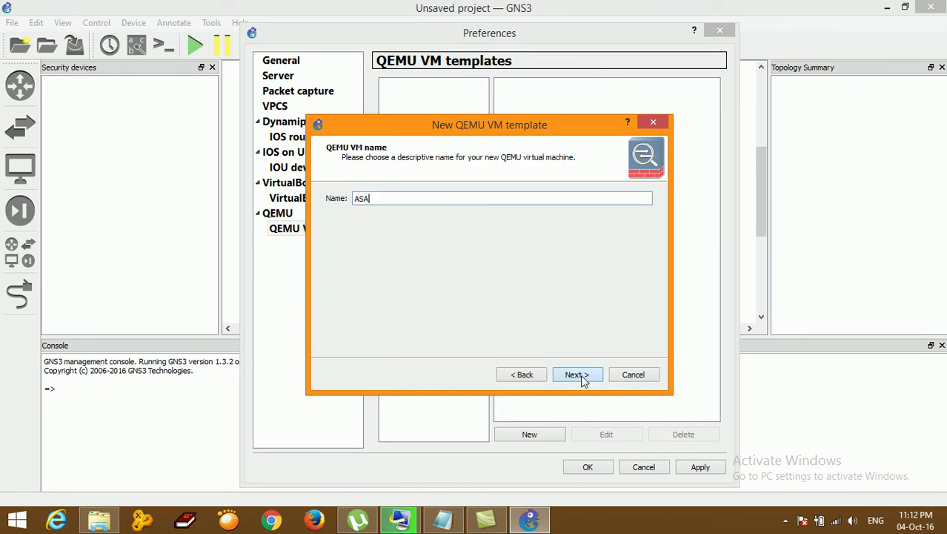
{"action": "left_click", "coordinate": [580, 374]}
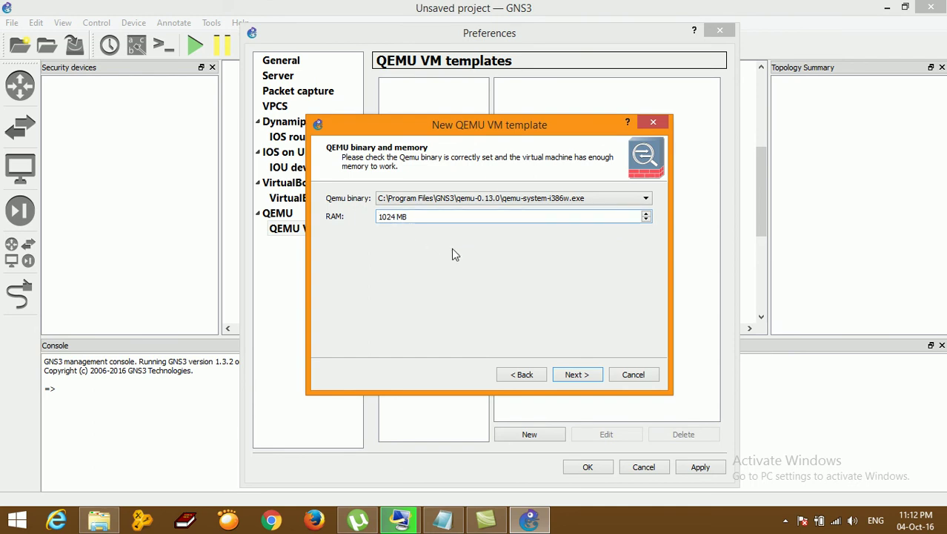
{"action": "left_click", "coordinate": [577, 374]}
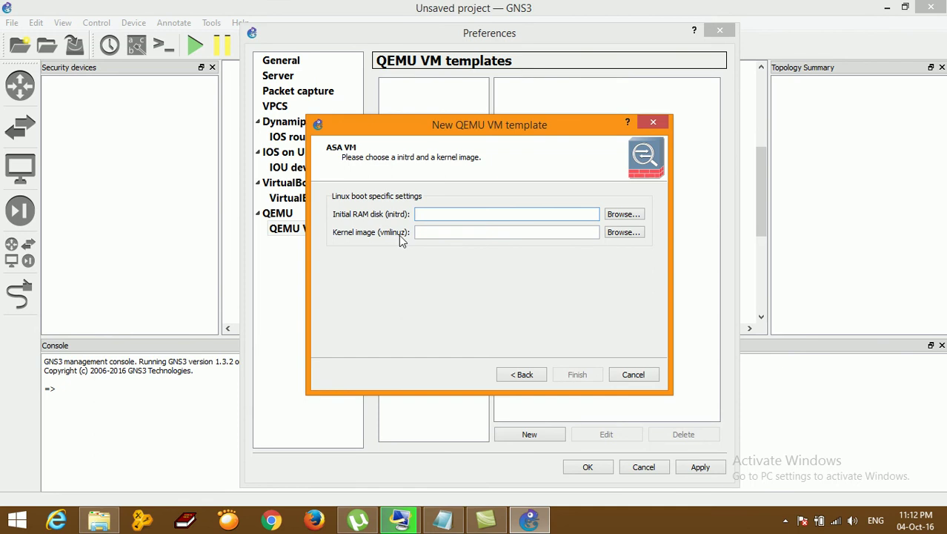
Set the template's initrd to asa842-initrd.gz
{"action": "left_click", "coordinate": [623, 214]}
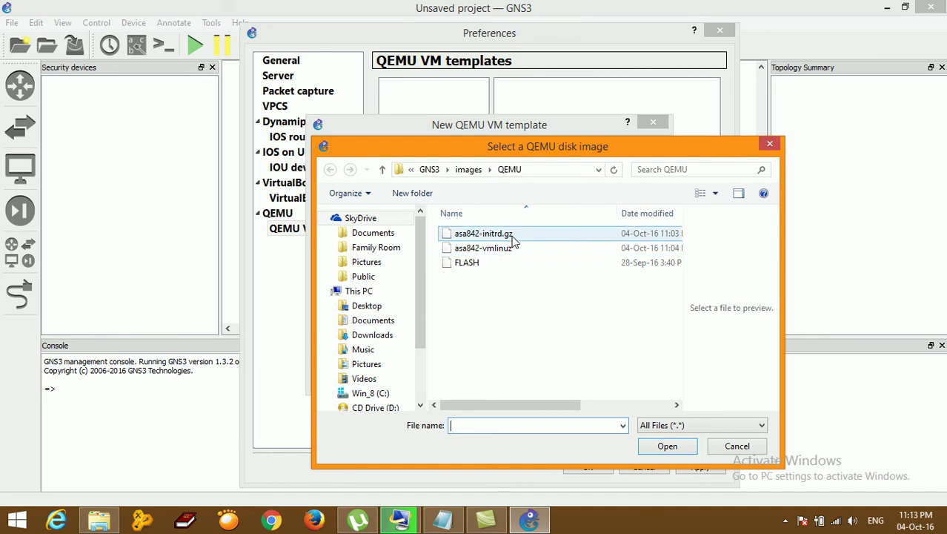
{"action": "left_click", "coordinate": [483, 234]}
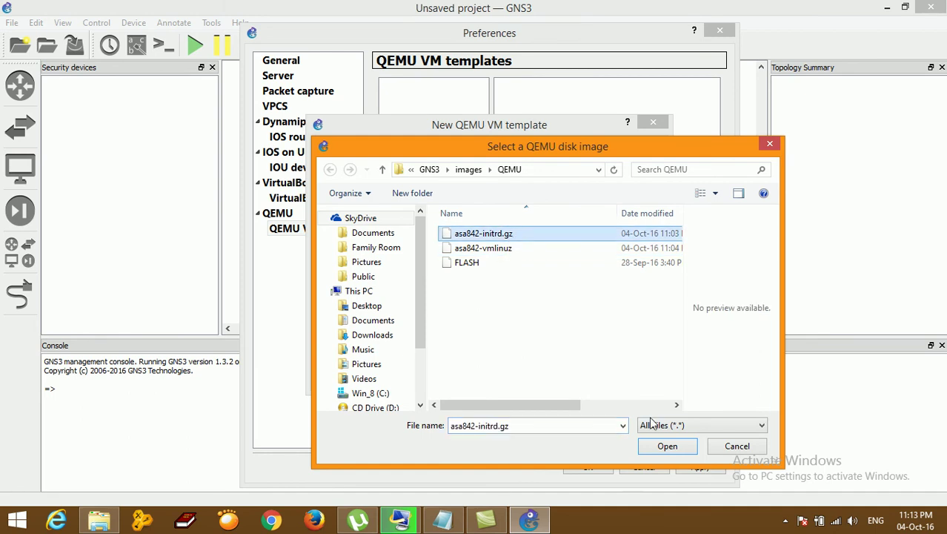
{"action": "left_click", "coordinate": [666, 445]}
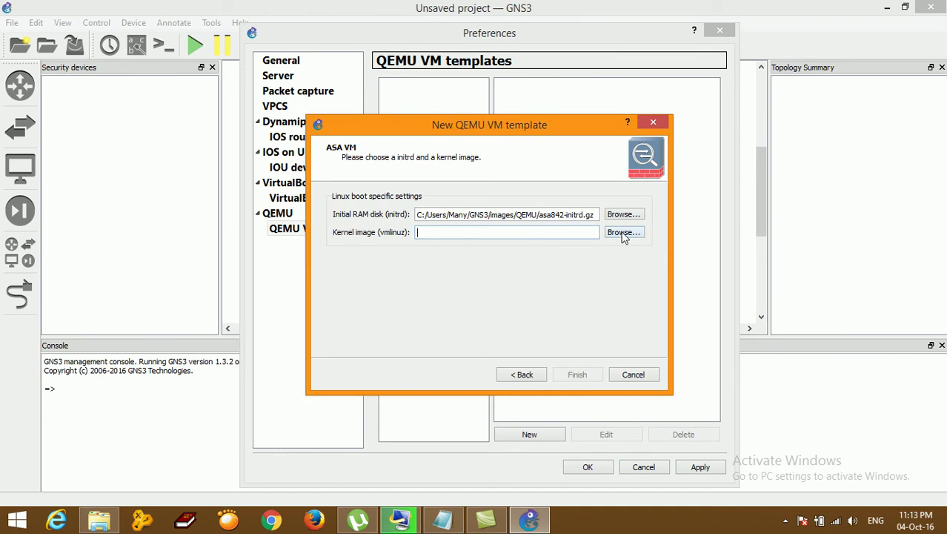
Set the kernel image to asa842-vmlinuz, finish the wizard, and select the new ASA template
{"action": "left_click", "coordinate": [624, 232]}
{"action": "left_click", "coordinate": [526, 252]}
{"action": "left_click", "coordinate": [656, 449]}
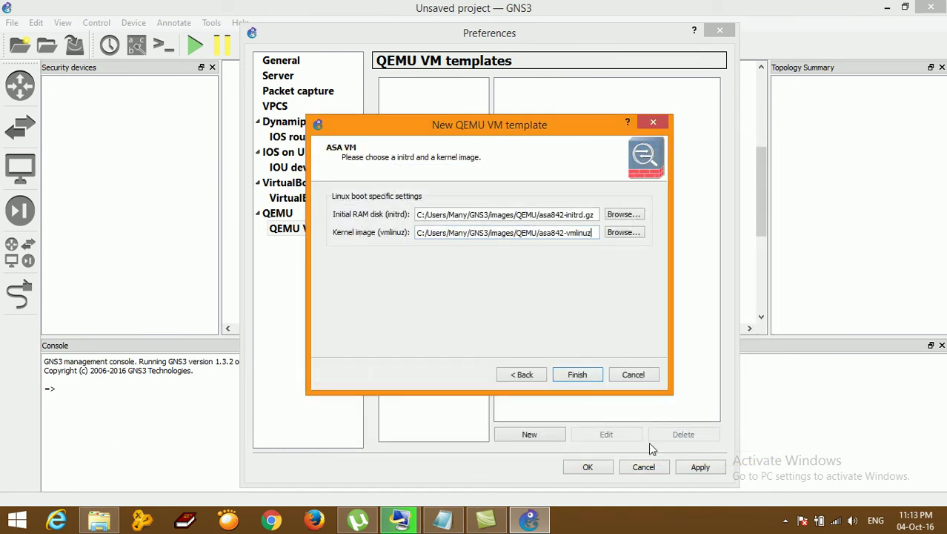
{"action": "left_click", "coordinate": [578, 375]}
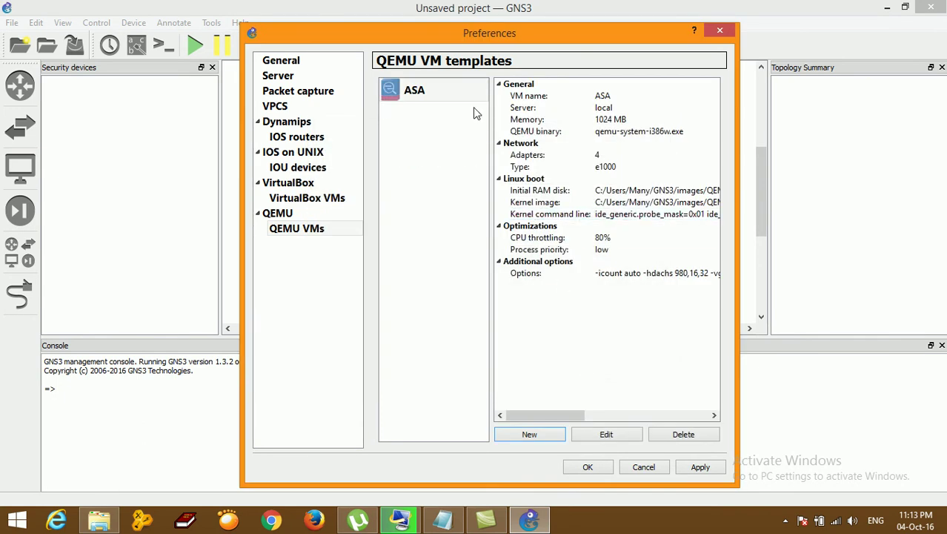
{"action": "left_click", "coordinate": [420, 101]}
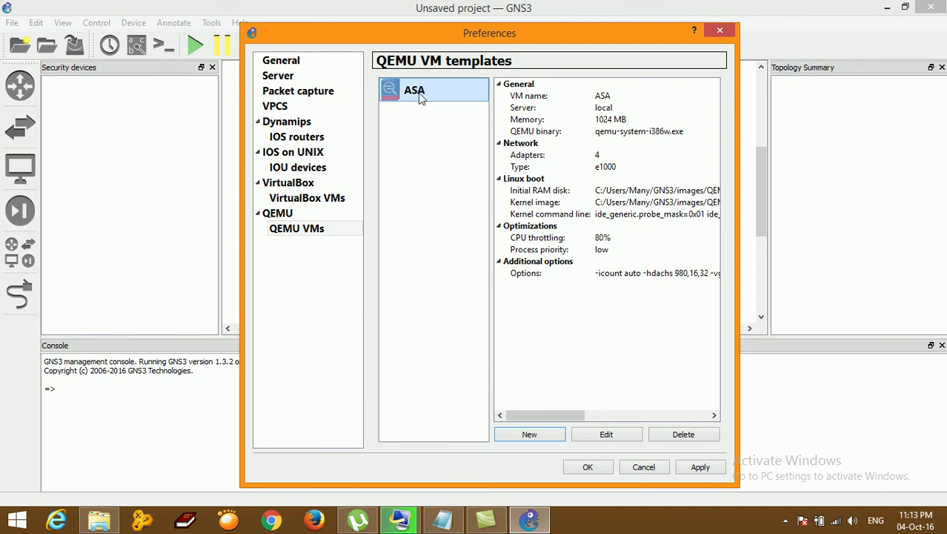
Edit the ASA template's Advanced settings and inspect its current kernel command line
{"action": "left_click", "coordinate": [609, 432]}
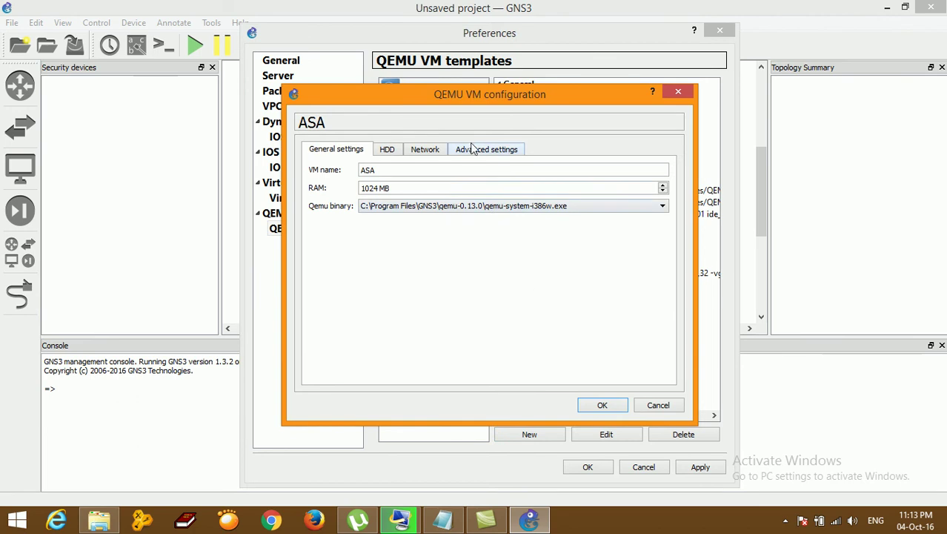
{"action": "left_click", "coordinate": [476, 152]}
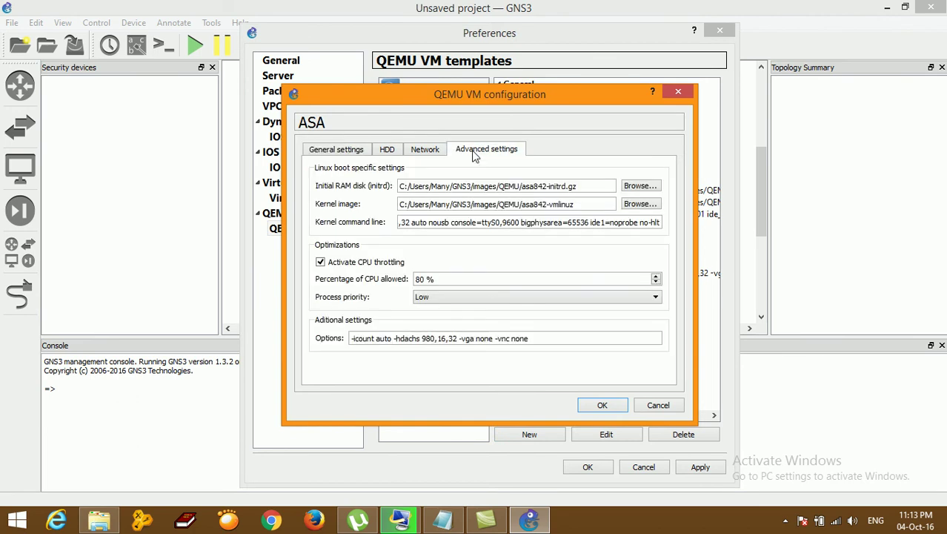
{"action": "left_click", "coordinate": [443, 519]}
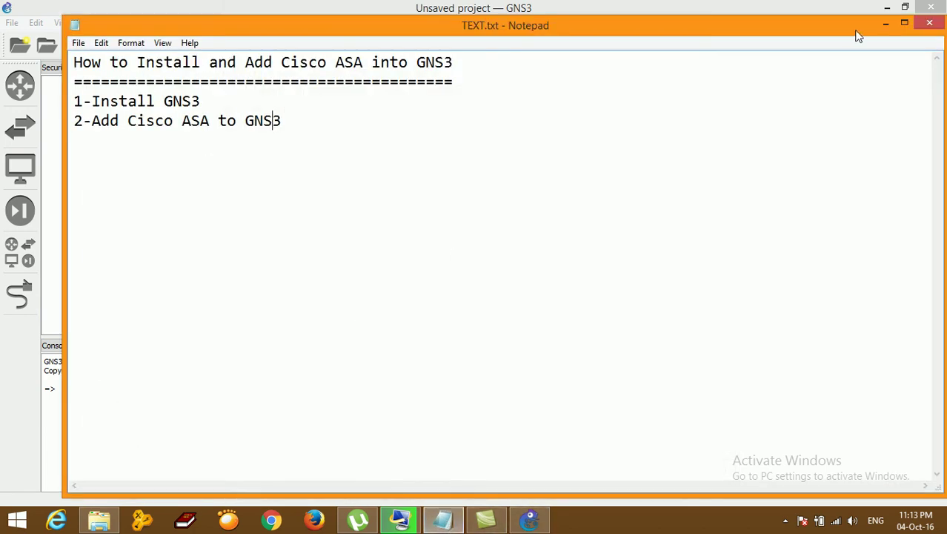
{"action": "left_click", "coordinate": [884, 24]}
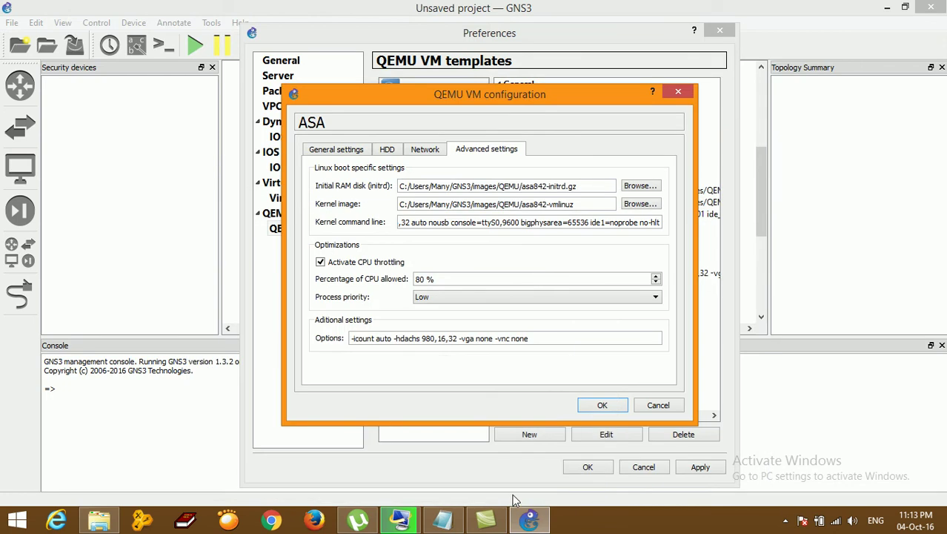
{"action": "left_click", "coordinate": [406, 224]}
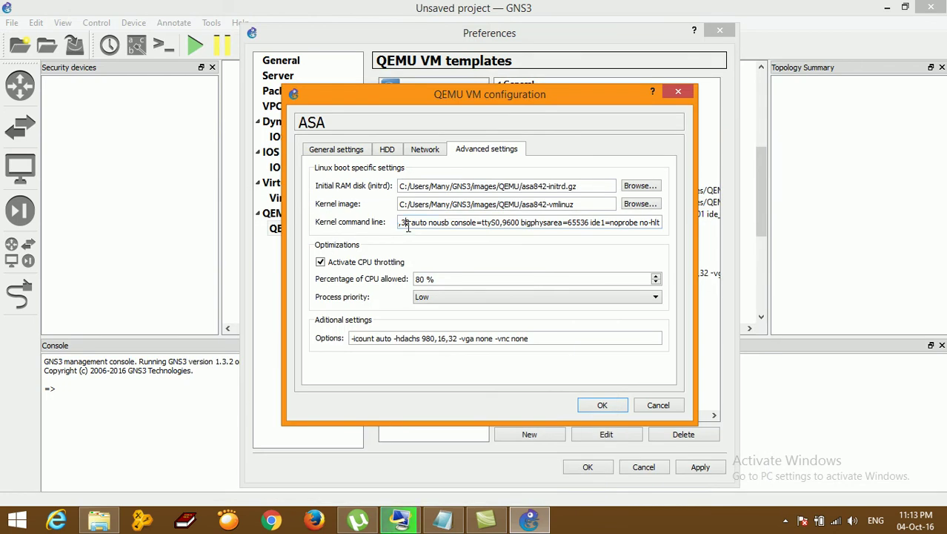
Open Configs.txt and select the whole -append kernel parameter line
{"action": "left_click", "coordinate": [102, 523]}
{"action": "double_click", "coordinate": [401, 141]}
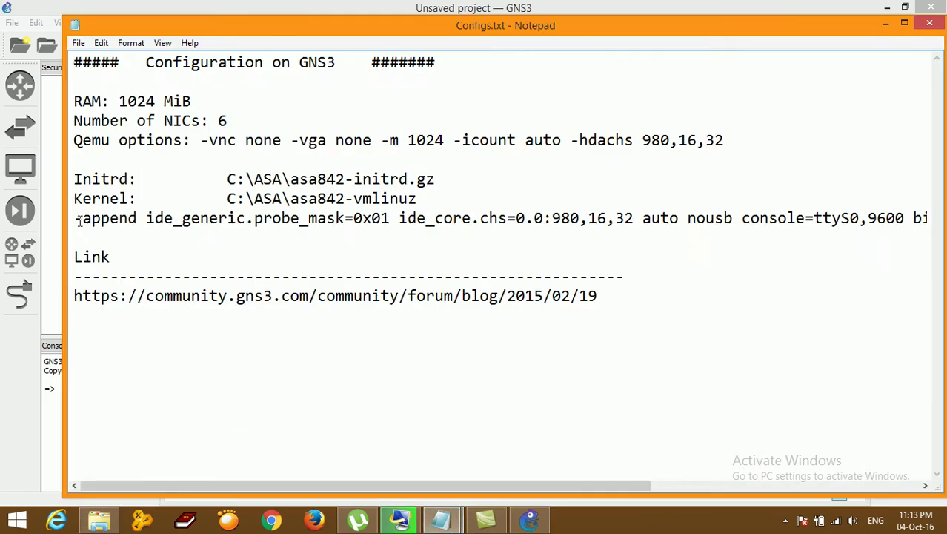
{"action": "left_click", "coordinate": [77, 219]}
{"action": "left_click_drag", "start_coordinate": [75, 296], "coordinate": [604, 297]}
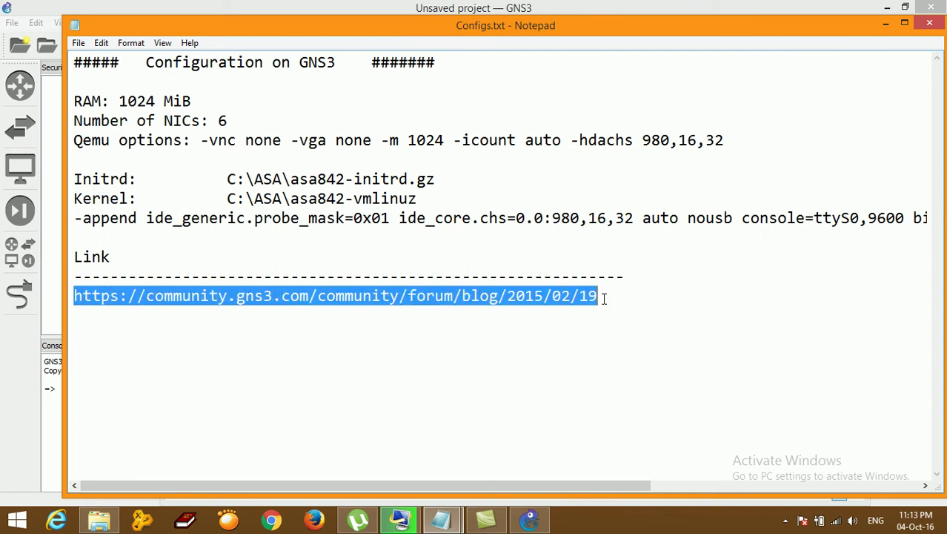
{"action": "left_click", "coordinate": [75, 224]}
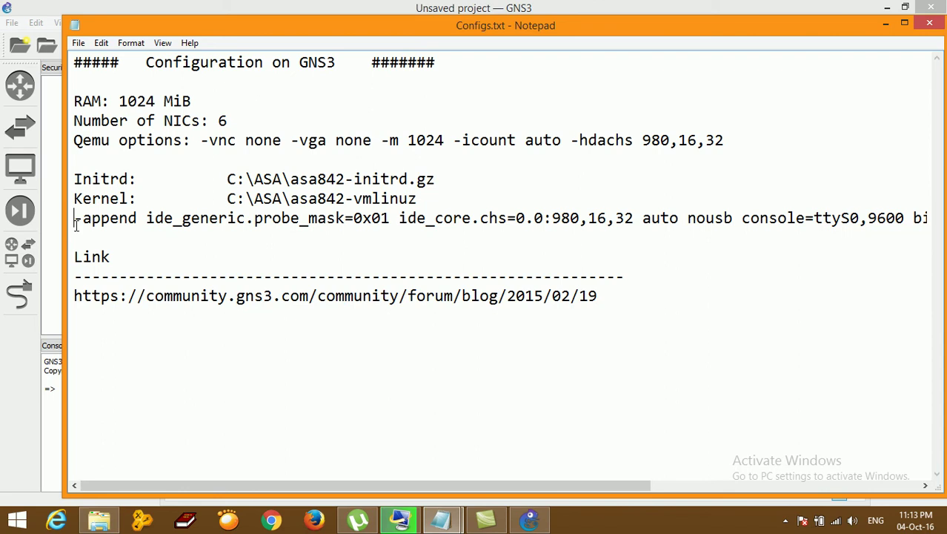
{"action": "key", "text": "shift+End"}
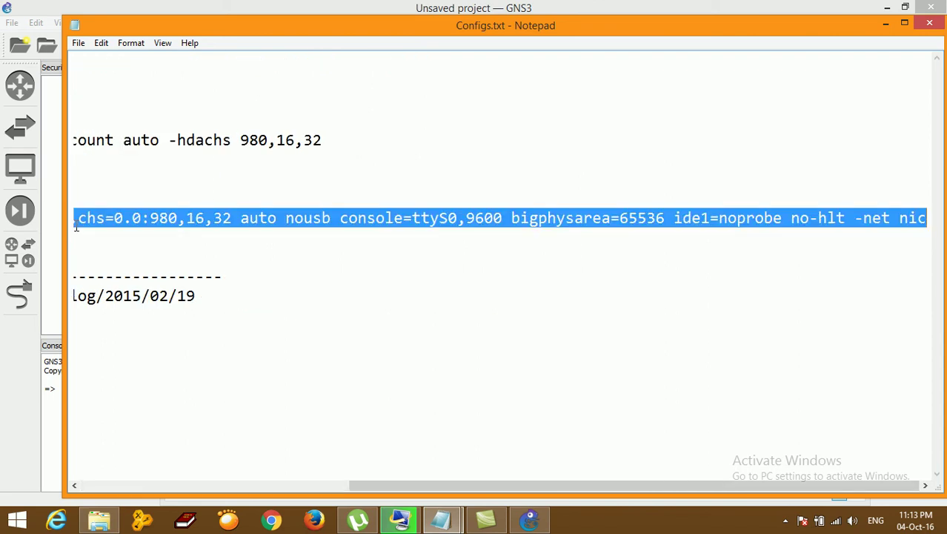
Replace the ASA kernel command line with the copied -append parameters
{"action": "left_click", "coordinate": [529, 521]}
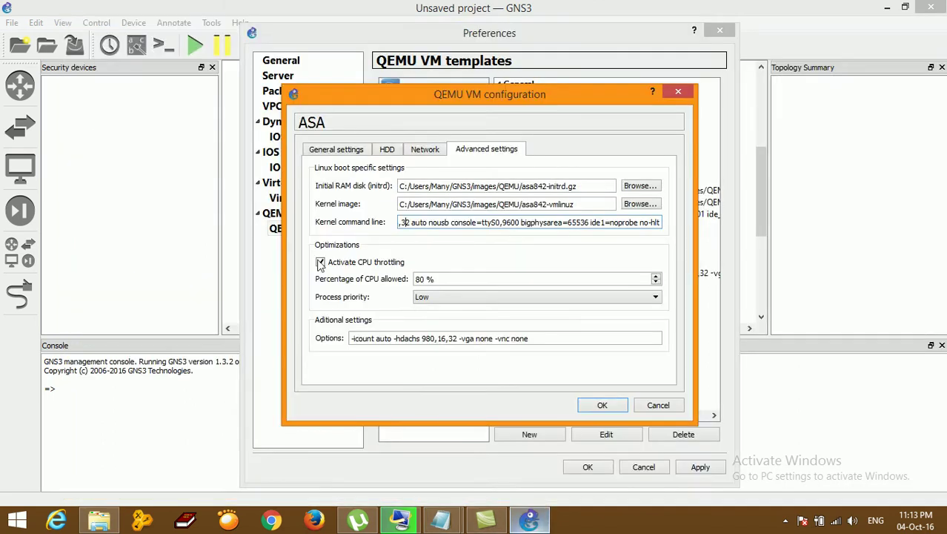
{"action": "left_click", "coordinate": [320, 262]}
{"action": "triple_click", "coordinate": [407, 226]}
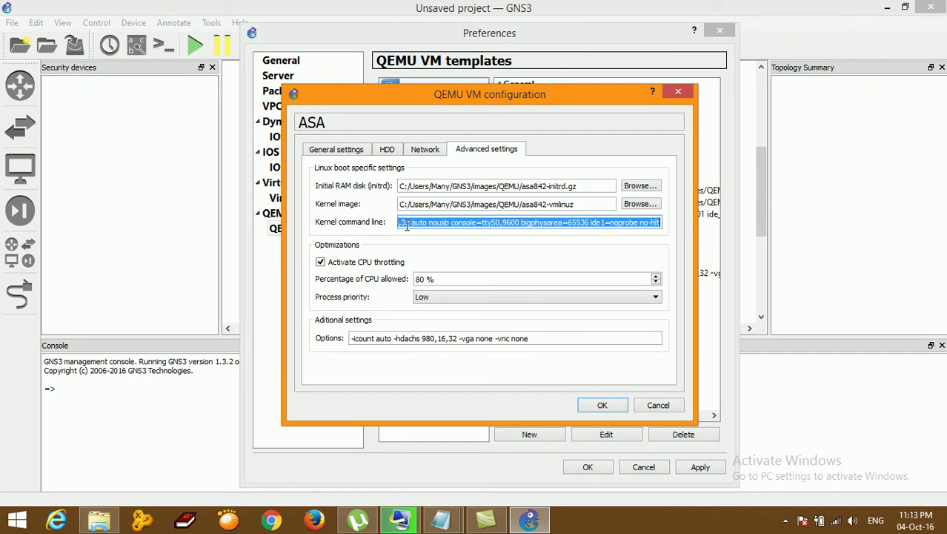
{"action": "key", "text": "BackSpace"}
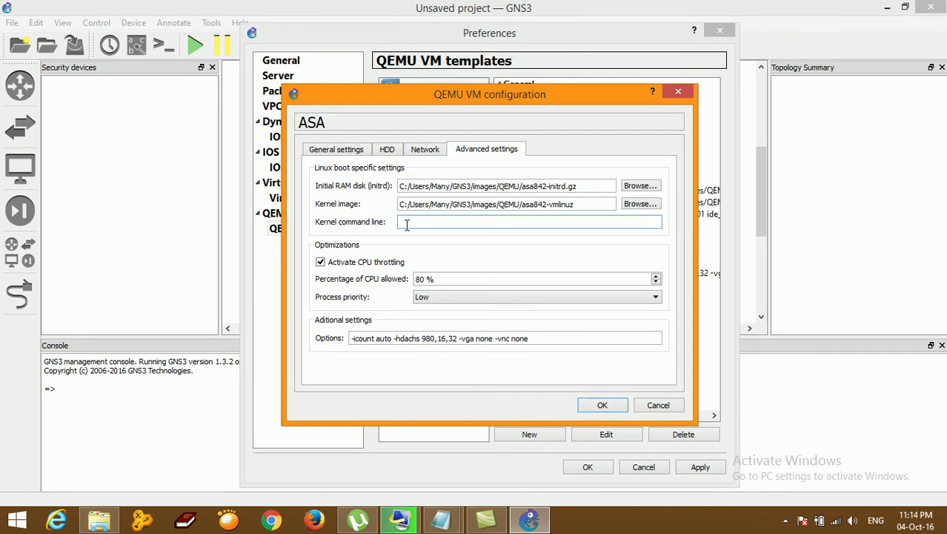
{"action": "key", "text": "ctrl+v"}
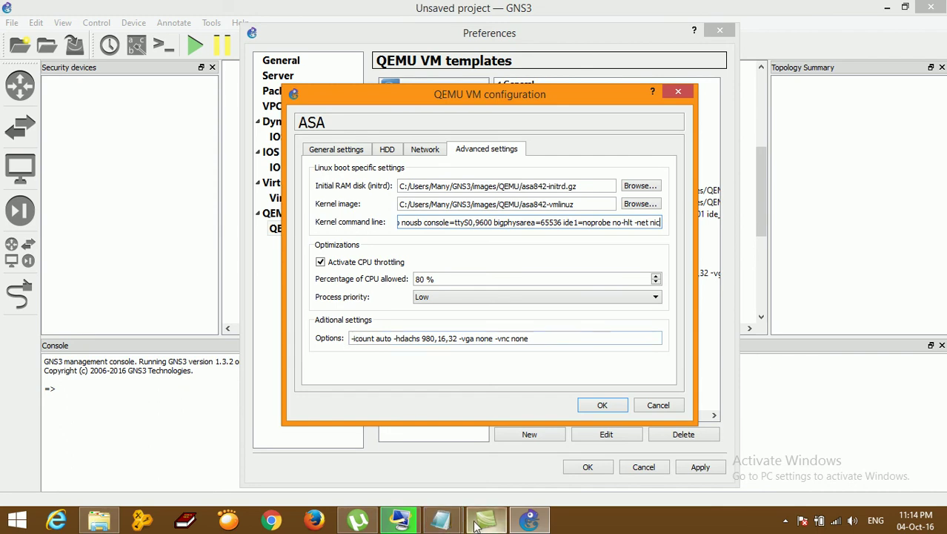
Set Options to '-vnc none -vga none -m 1024 -icount auto -hdachs 980,16,32' and apply
{"action": "mouse_move", "coordinate": [441, 521]}
{"action": "left_click", "coordinate": [514, 454]}
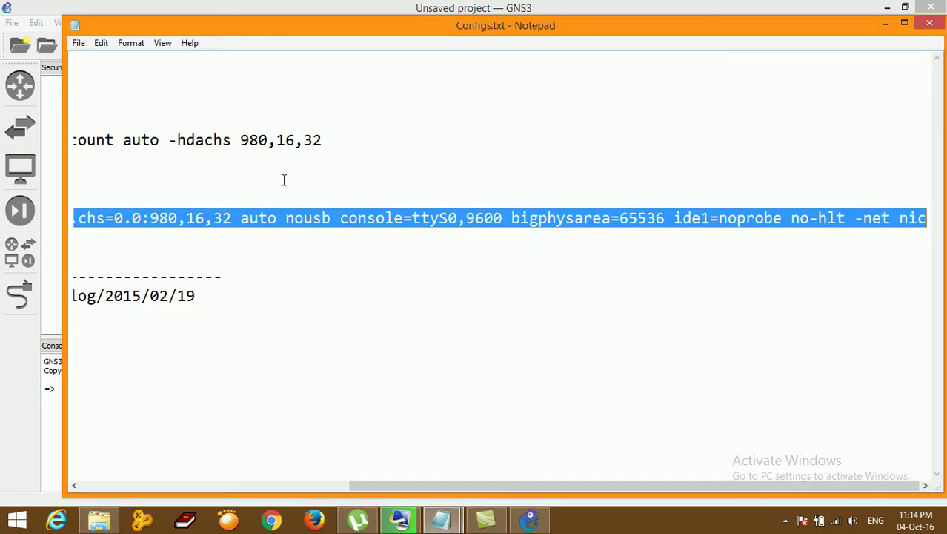
{"action": "key", "text": "Home"}
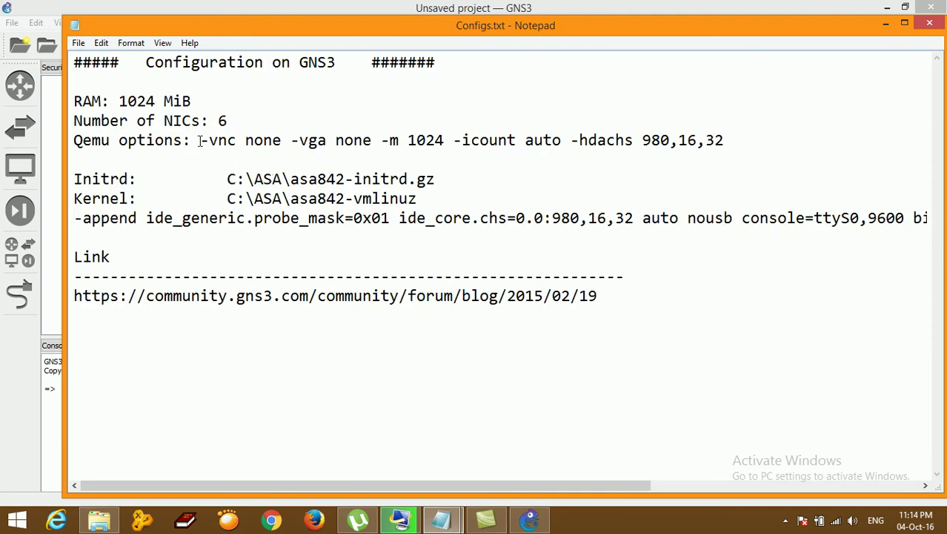
{"action": "left_click_drag", "start_coordinate": [200, 140], "coordinate": [628, 161]}
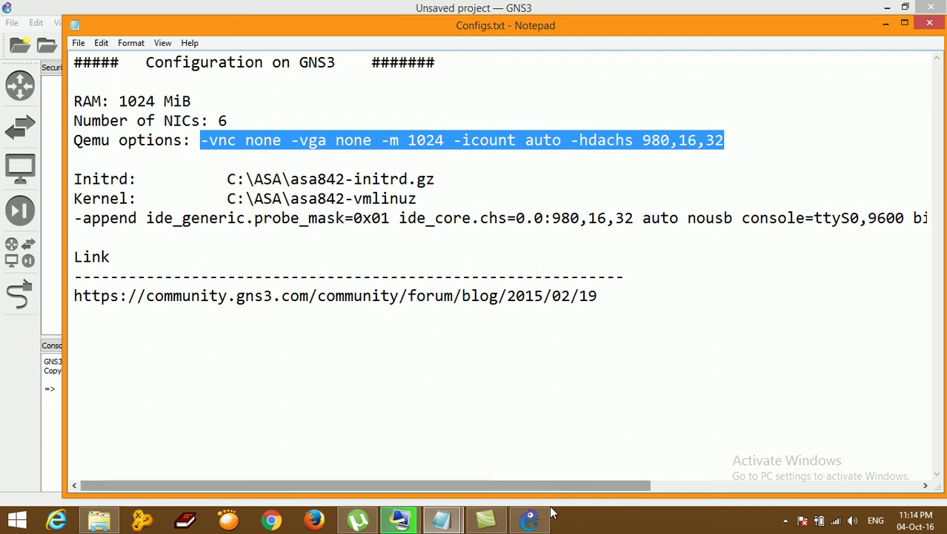
{"action": "left_click", "coordinate": [529, 519]}
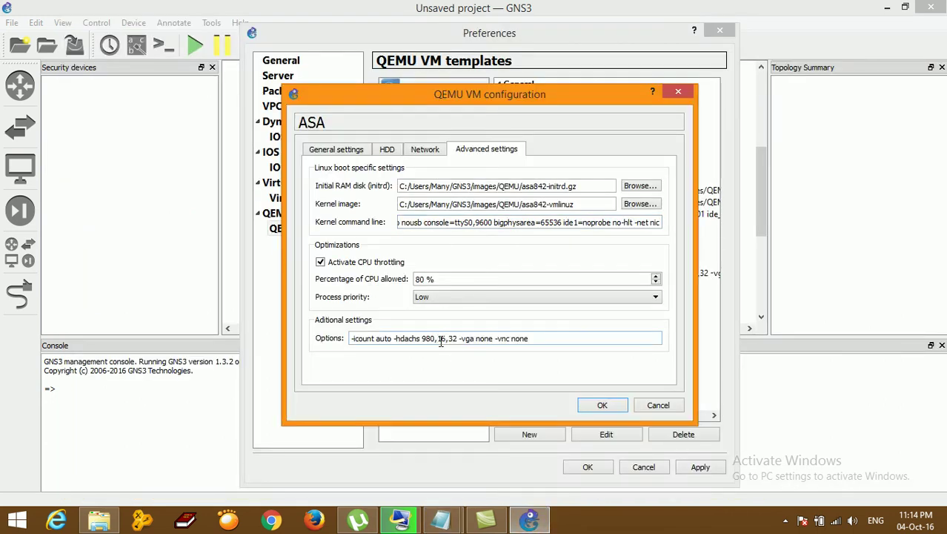
{"action": "key", "text": "ctrl+a"}
{"action": "key", "text": "BackSpace"}
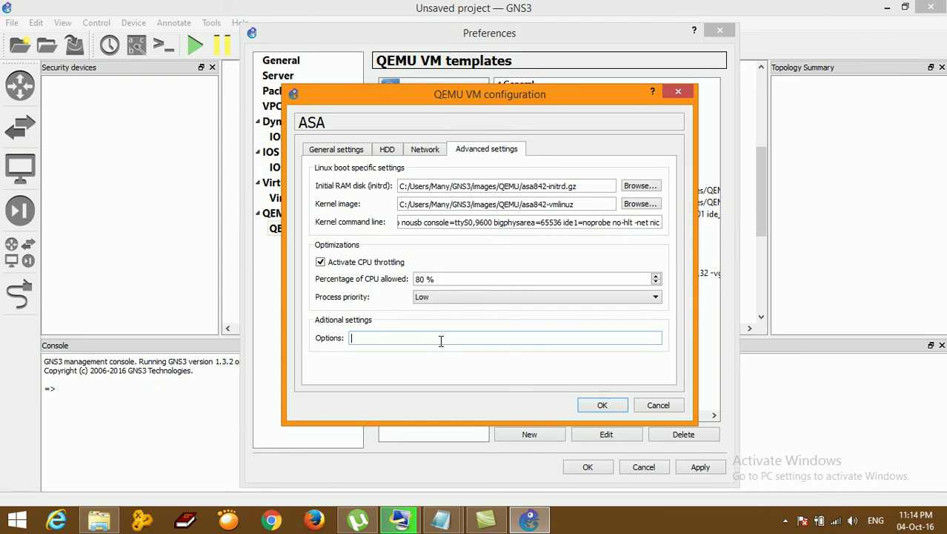
{"action": "type", "text": "-vnc none -vga none -m 1024 -icount auto -hdachs 980,16,32"}
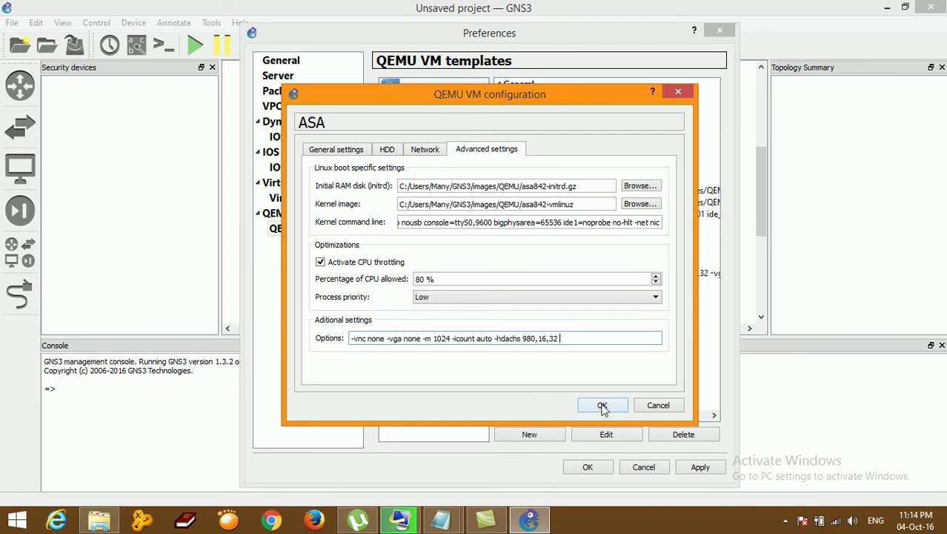
{"action": "left_click", "coordinate": [602, 405]}
{"action": "left_click", "coordinate": [712, 469]}
Place an ASA device from Security devices onto the canvas as ASA-1
{"action": "left_click", "coordinate": [583, 466]}
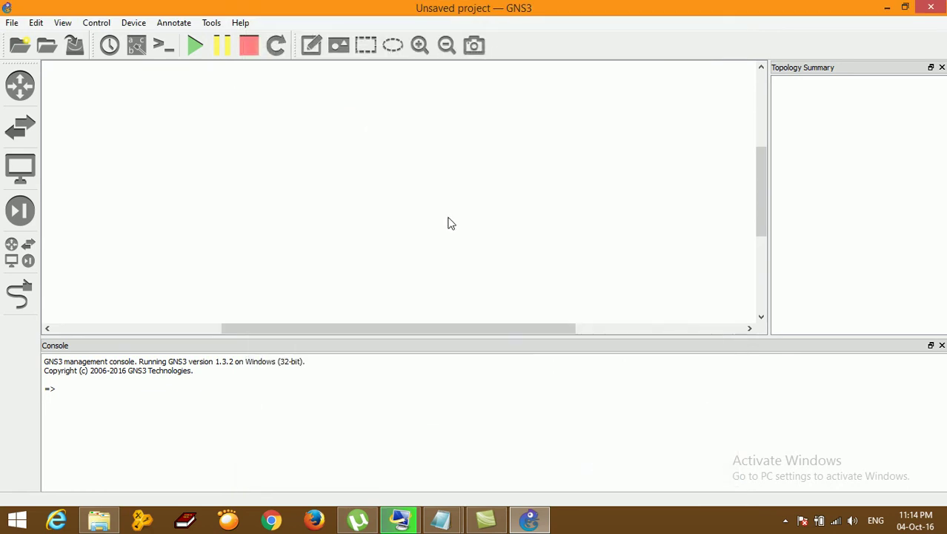
{"action": "left_click", "coordinate": [20, 210]}
{"action": "left_click", "coordinate": [83, 94]}
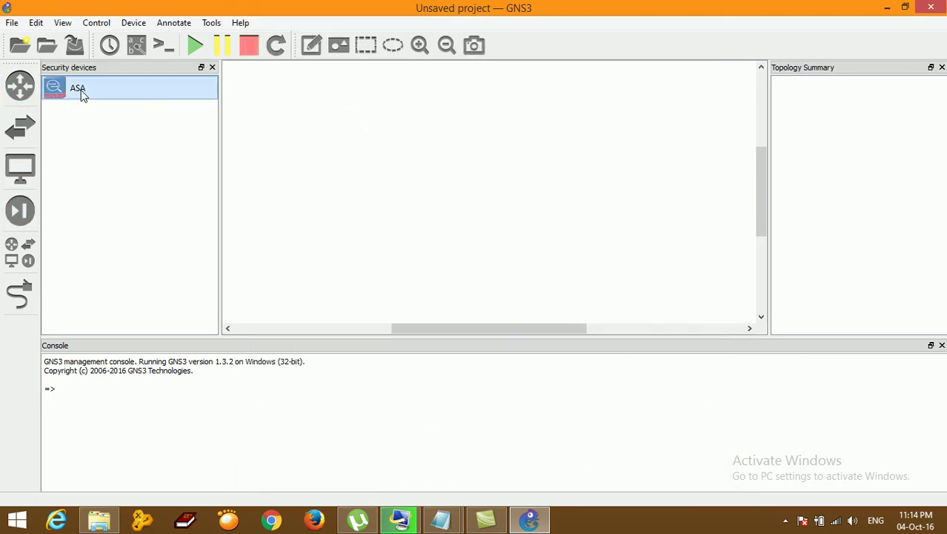
{"action": "mouse_move", "coordinate": [81, 89]}
{"action": "left_mouse_down"}
{"action": "mouse_move", "coordinate": [263, 91]}
{"action": "mouse_move", "coordinate": [406, 169]}
{"action": "mouse_move", "coordinate": [439, 139]}
{"action": "left_mouse_up"}
Start ASA-1 and open its console
{"action": "right_click", "coordinate": [442, 134]}
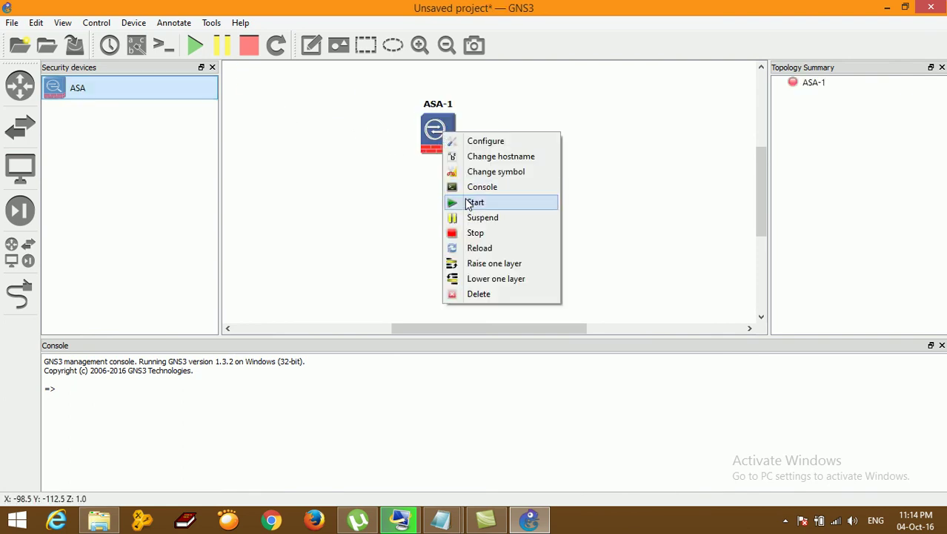
{"action": "left_click", "coordinate": [467, 204]}
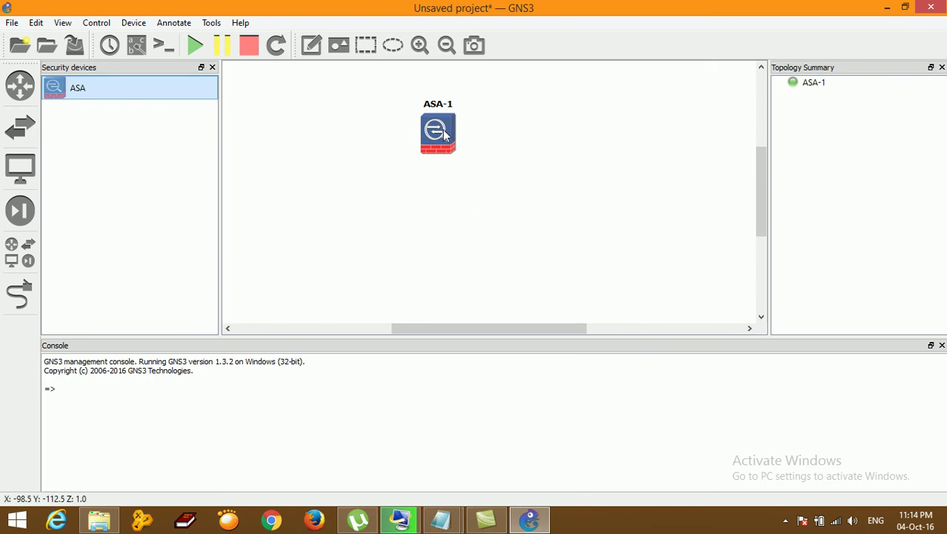
{"action": "right_click", "coordinate": [443, 133]}
{"action": "left_click", "coordinate": [467, 186]}
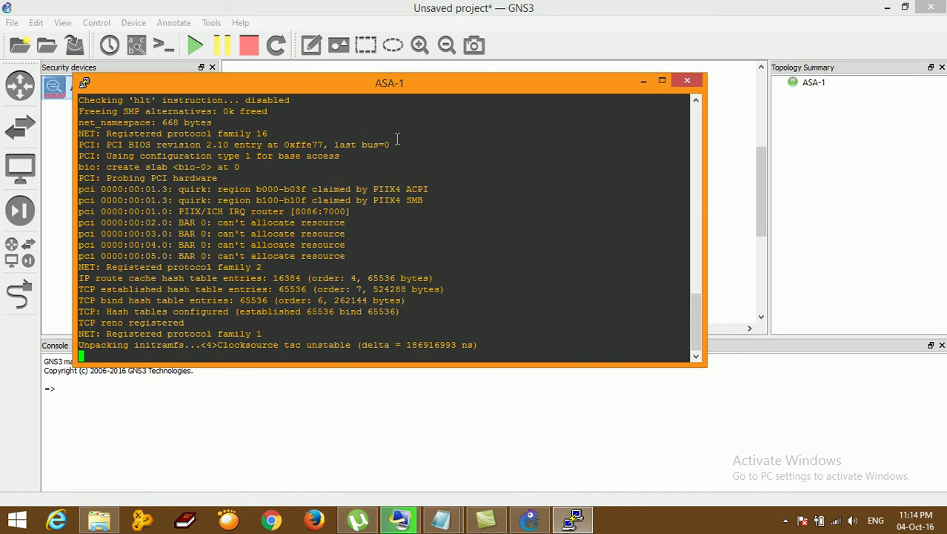
Move the ASA-1 console aside and wait for boot to reach ciscoasa>
{"action": "mouse_move", "coordinate": [398, 89]}
{"action": "left_mouse_down"}
{"action": "mouse_move", "coordinate": [810, 41]}
{"action": "mouse_move", "coordinate": [810, 55]}
{"action": "left_mouse_up"}
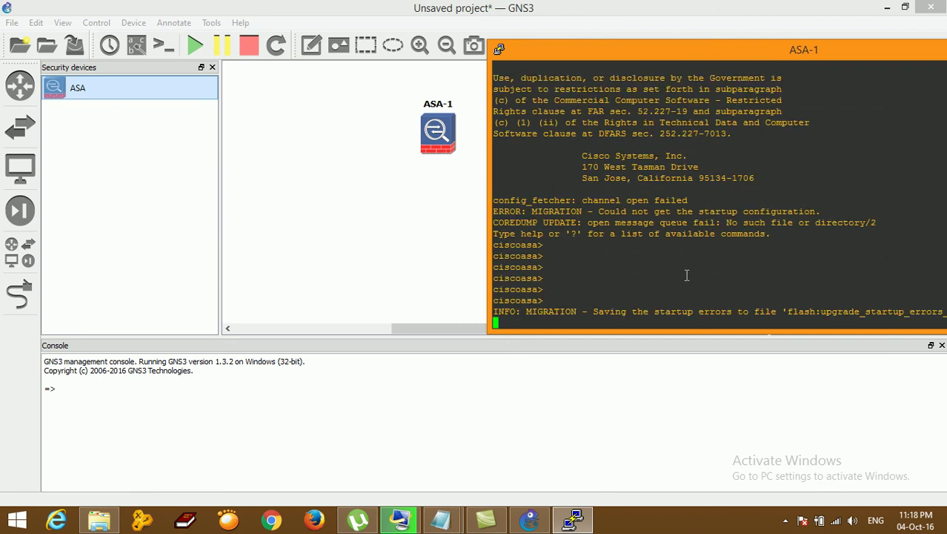
Enter privileged mode on ASA-1 with enable and a blank password
{"action": "key", "text": "Return"}
{"action": "key", "text": "Return"}
{"action": "key", "text": "Return"}
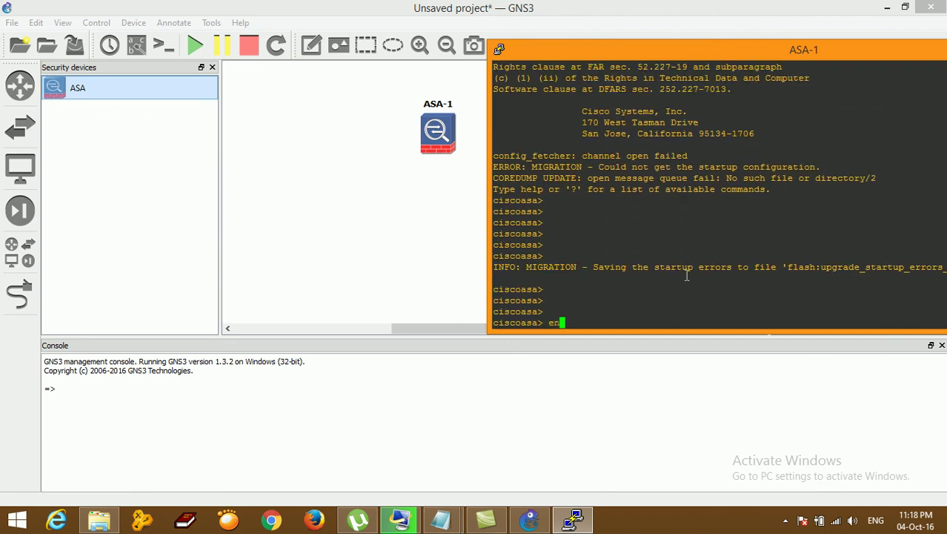
{"action": "type", "text": "en"}
{"action": "key", "text": "Tab"}
{"action": "key", "text": "Return"}
{"action": "key", "text": "Return"}
{"action": "key", "text": "Return"}
{"action": "key", "text": "Return"}
{"action": "key", "text": "Return"}
{"action": "key", "text": "Return"}
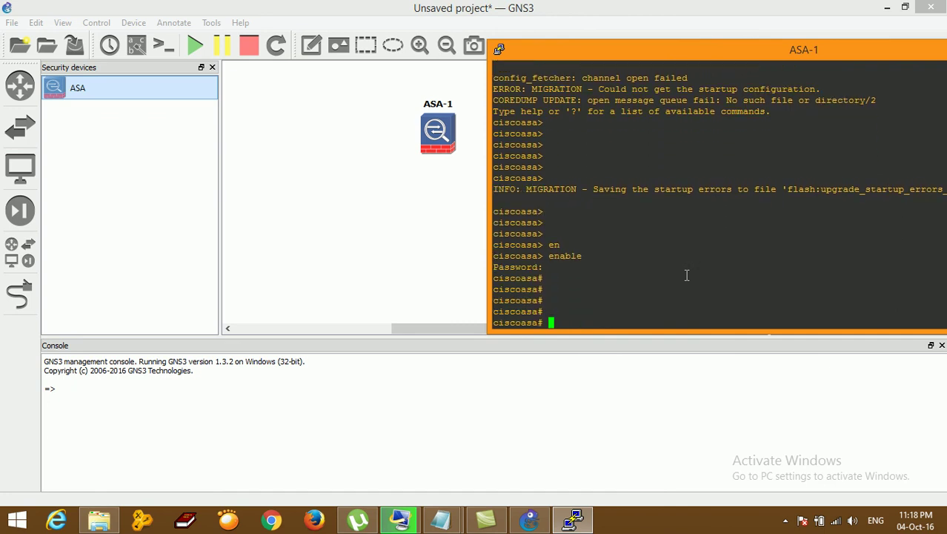
Run show version and page through the full output, showing an ASA 5520 with 1024 MB RAM
{"action": "type", "text": "sh"}
{"action": "key", "text": "Return"}
{"action": "type", "text": "sh"}
{"action": "key", "text": "Tab"}
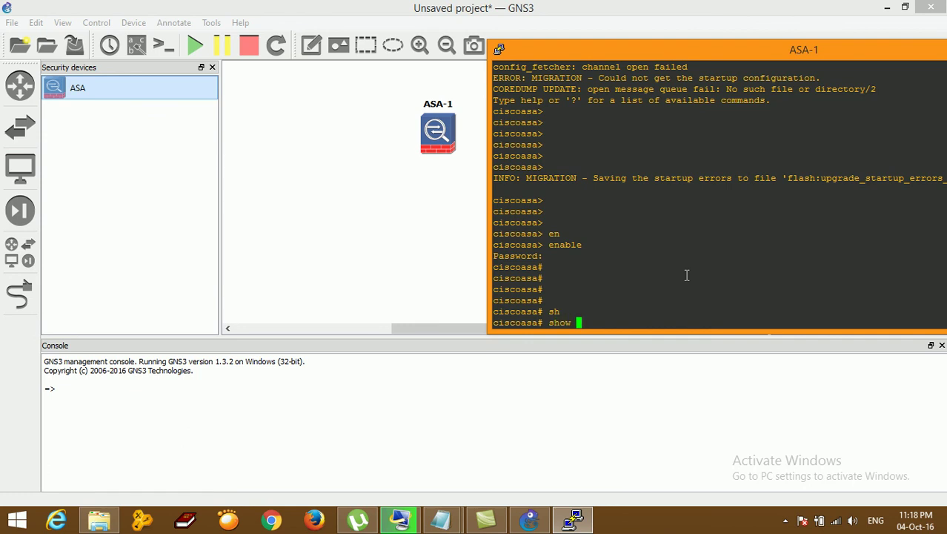
{"action": "type", "text": "ver"}
{"action": "key", "text": "Return"}
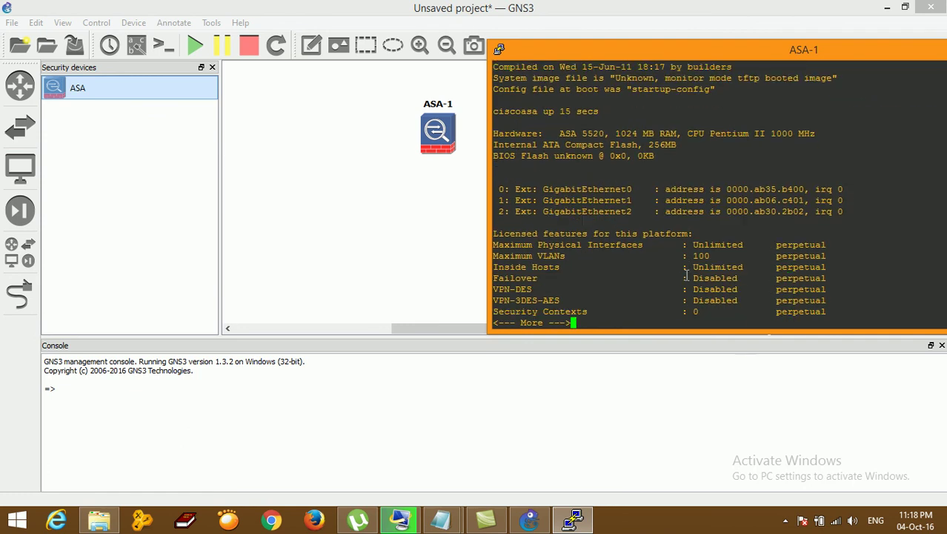
{"action": "key", "text": "Return"}
{"action": "key", "text": "Return"}
{"action": "key", "text": "Return"}
{"action": "key", "text": "Return"}
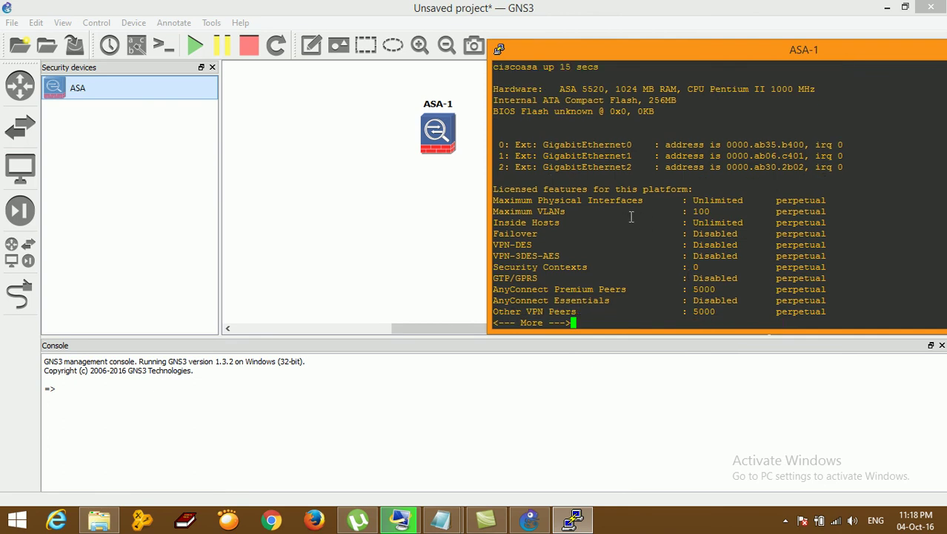
{"action": "key", "text": "Return"}
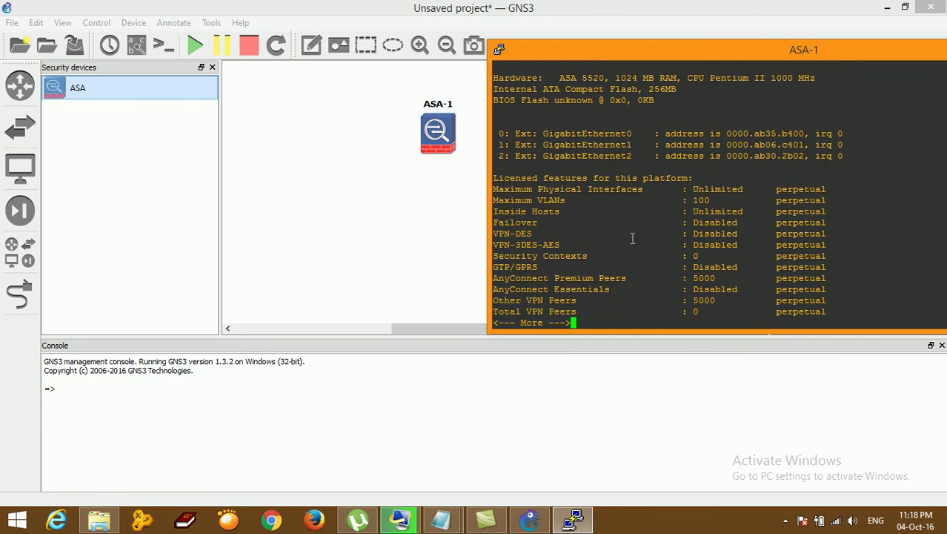
{"action": "key", "text": "Return"}
{"action": "key", "text": "Return"}
{"action": "key", "text": "Return"}
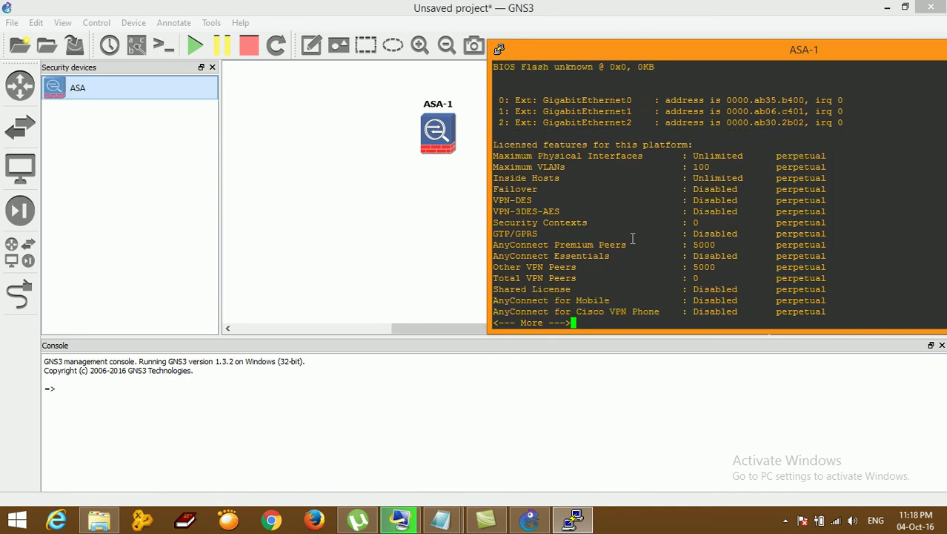
{"action": "key", "text": "Return"}
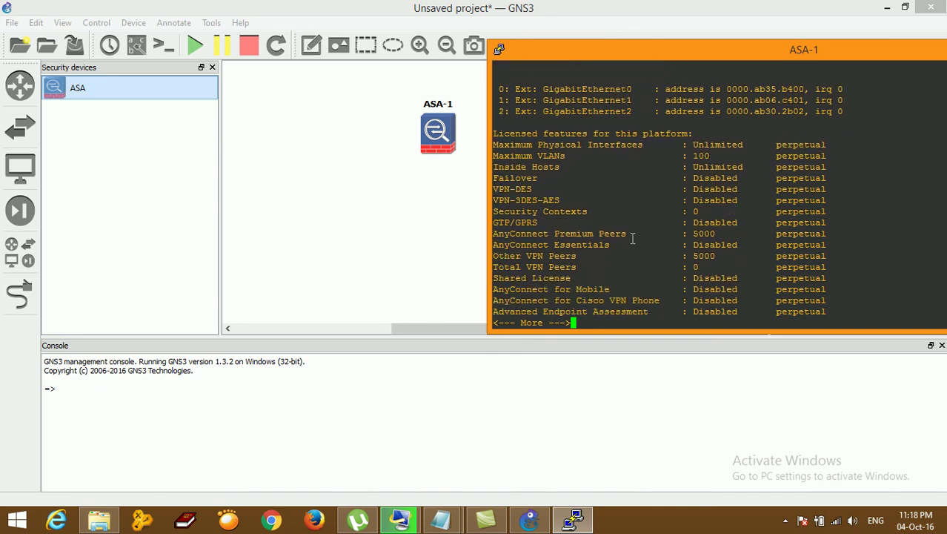
{"action": "key", "text": "Return"}
{"action": "key", "text": "Return"}
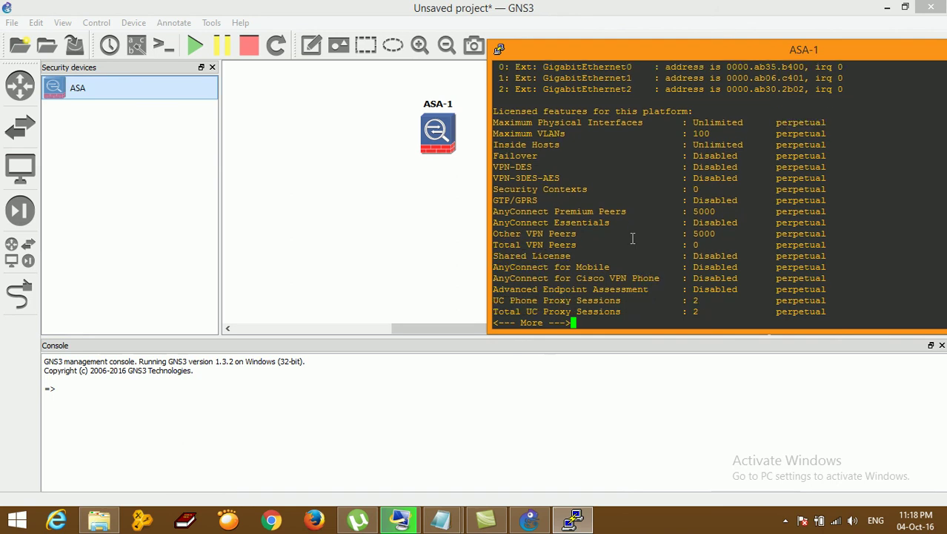
{"action": "key", "text": "Return"}
{"action": "key", "text": "Return"}
{"action": "key", "text": "Return"}
{"action": "key", "text": "Return"}
{"action": "key", "text": "Return"}
{"action": "key", "text": "Return"}
{"action": "key", "text": "Return"}
{"action": "key", "text": "Return"}
{"action": "key", "text": "Return"}
{"action": "key", "text": "Return"}
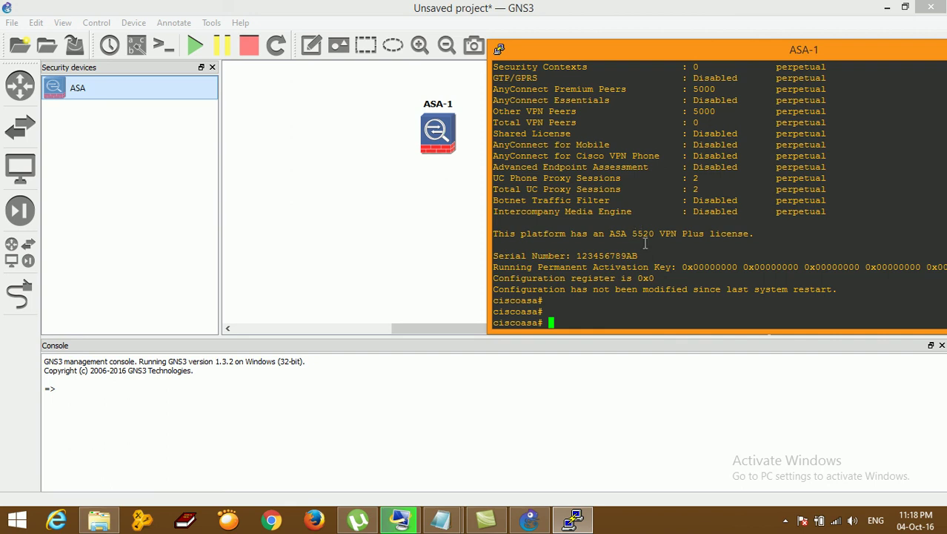
Log off ASA-1 with exit
{"action": "key", "text": "Return"}
{"action": "key", "text": "Return"}
{"action": "type", "text": "exit"}
{"action": "key", "text": "Return"}
{"action": "key", "text": "Return"}
Minimize GNS3, Configs.txt, the Package folder and the ASA-1 console, then show hidden tray icons
{"action": "left_click", "coordinate": [382, 148]}
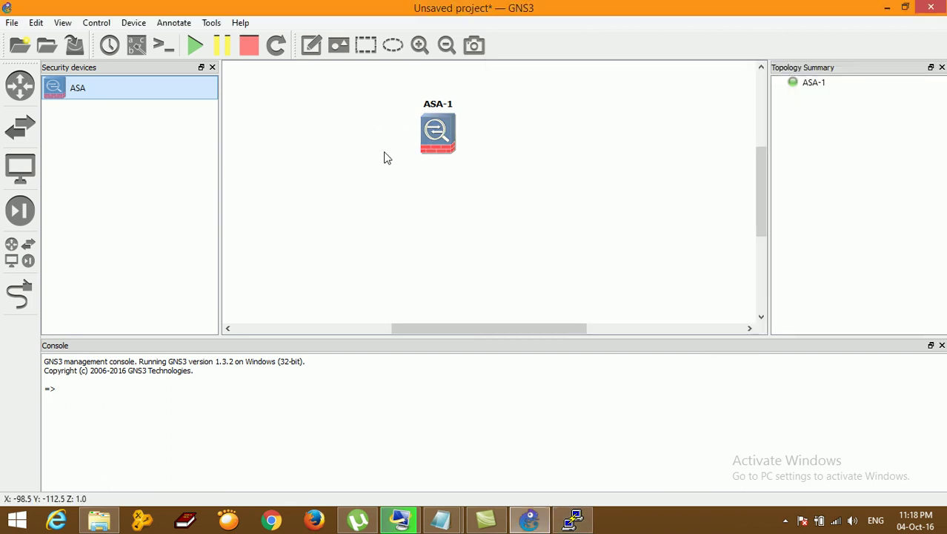
{"action": "left_click", "coordinate": [886, 8]}
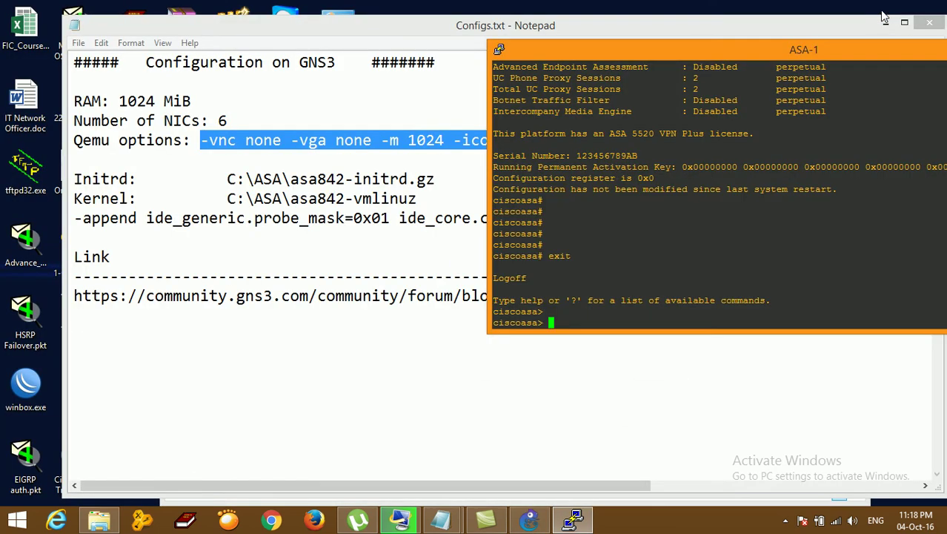
{"action": "left_click", "coordinate": [887, 27]}
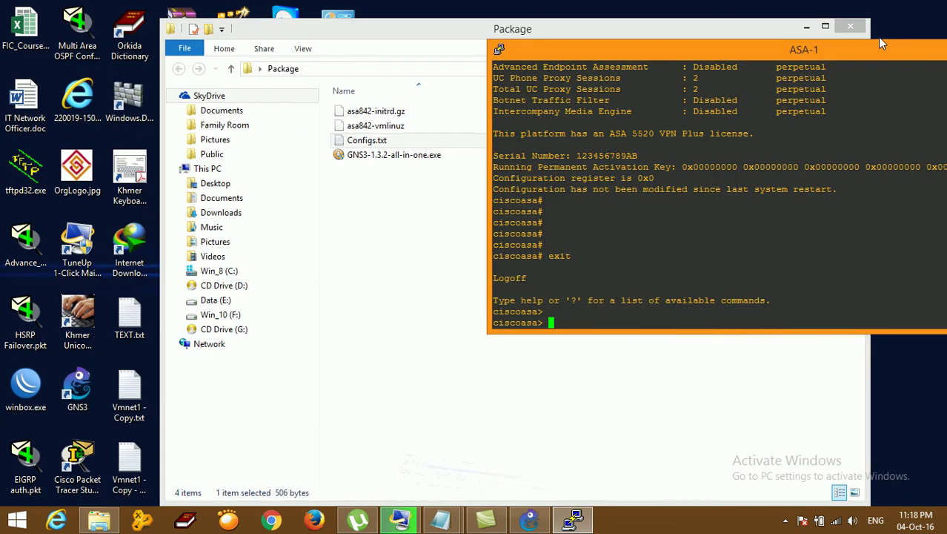
{"action": "left_click", "coordinate": [806, 27]}
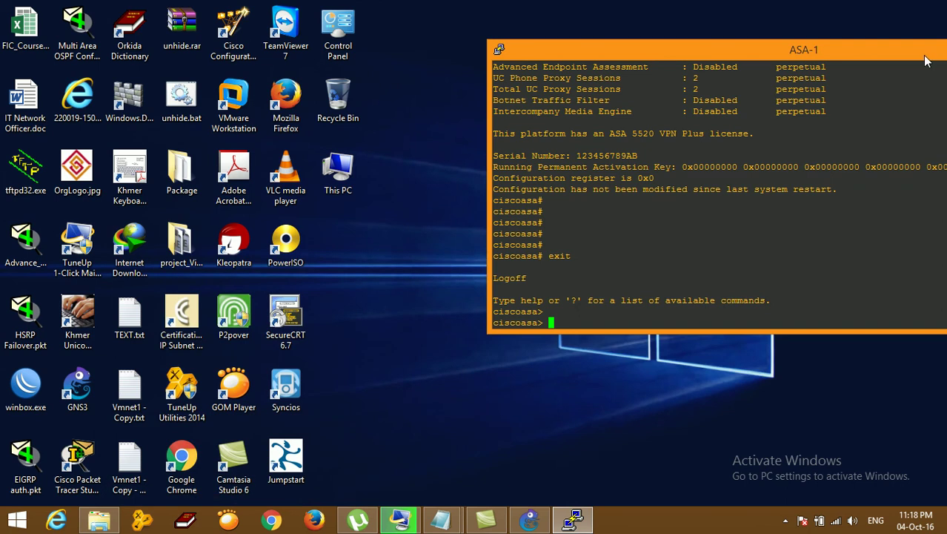
{"action": "left_click_drag", "start_coordinate": [816, 66], "coordinate": [610, 76]}
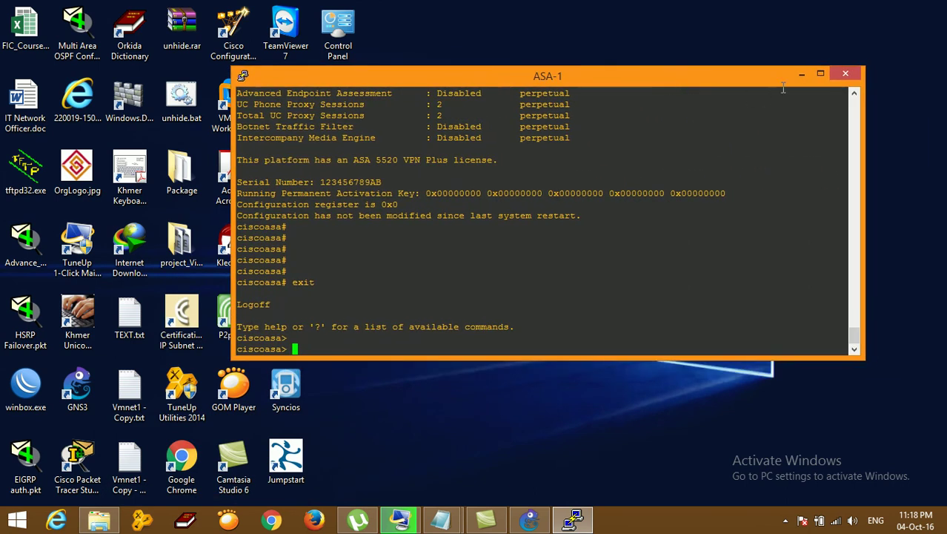
{"action": "left_click", "coordinate": [801, 75]}
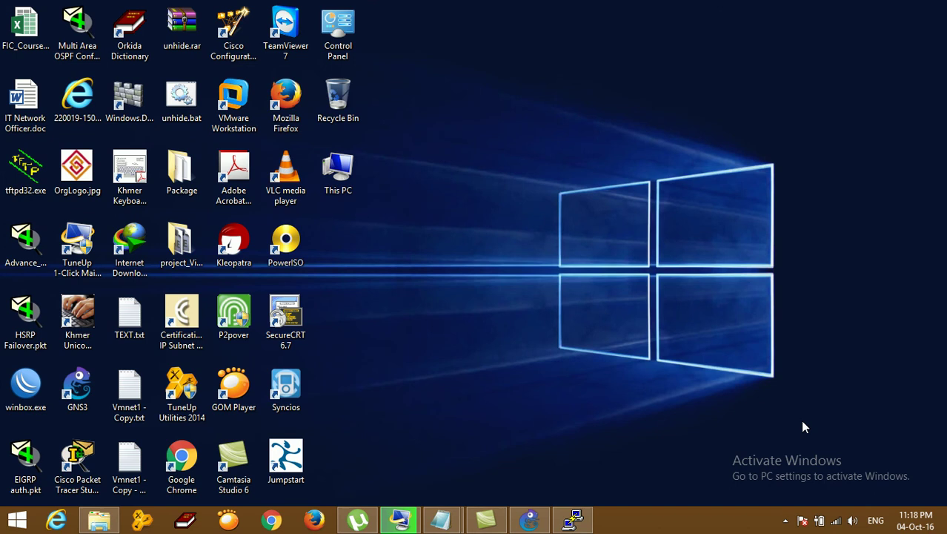
{"action": "left_click", "coordinate": [787, 521]}
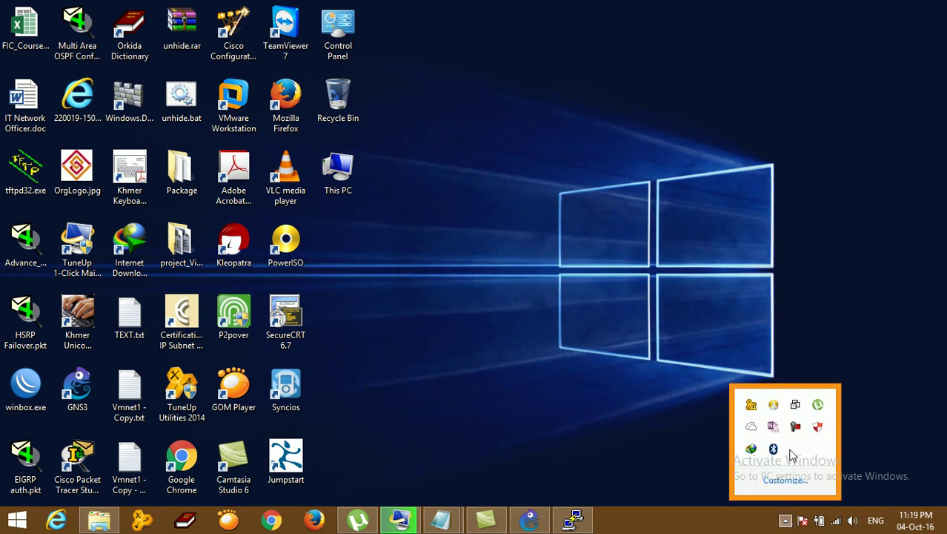